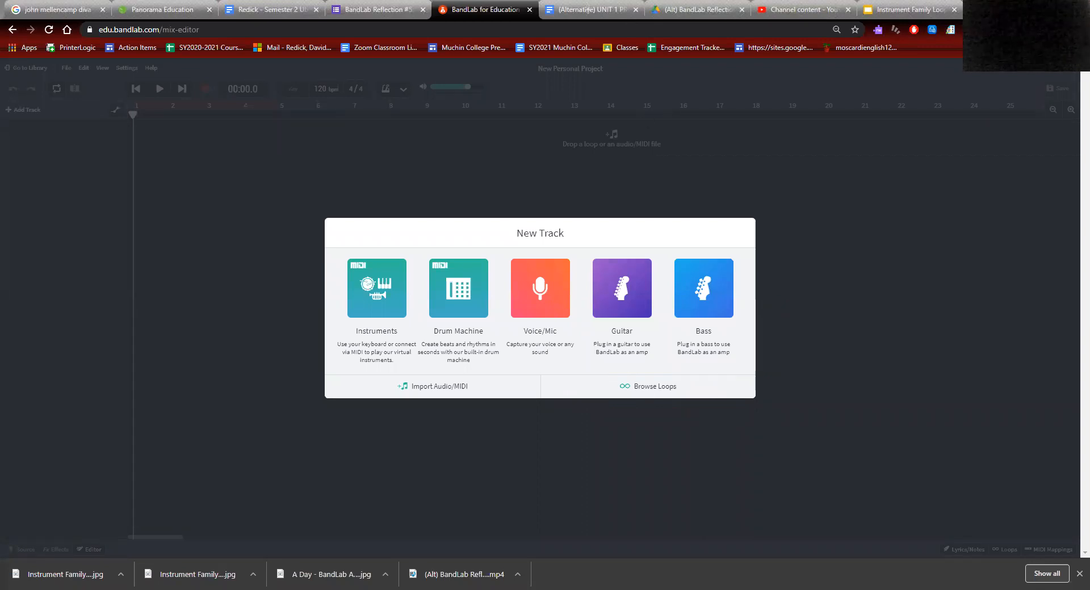
Step: Browse the loop library and open the Turbo Trap pack from the Trap collection
left_click(657, 388)
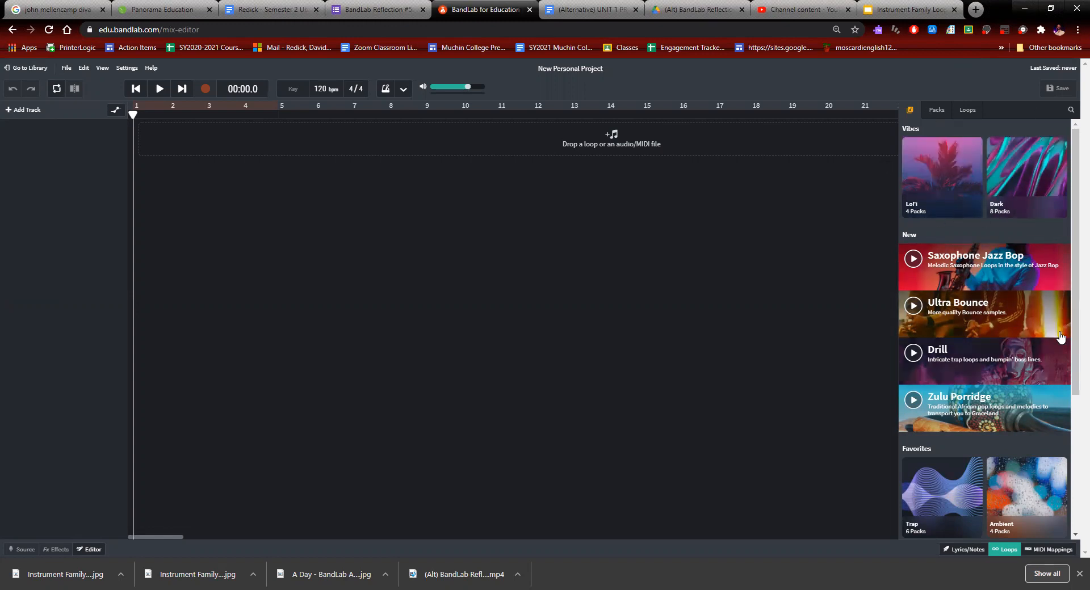
scroll(985, 461, "down", 4)
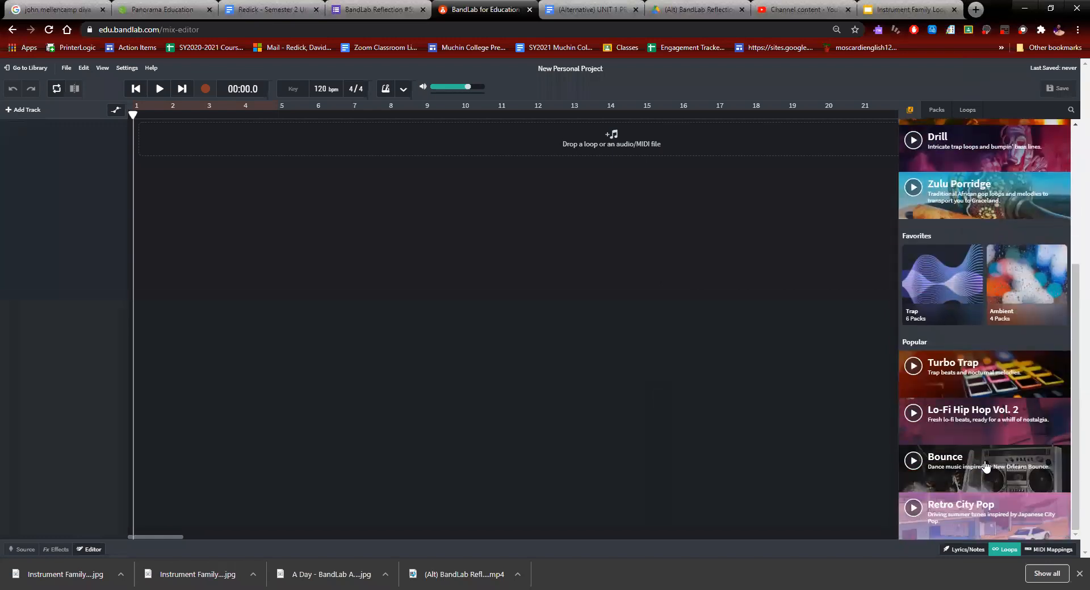
scroll(986, 465, "up", 3)
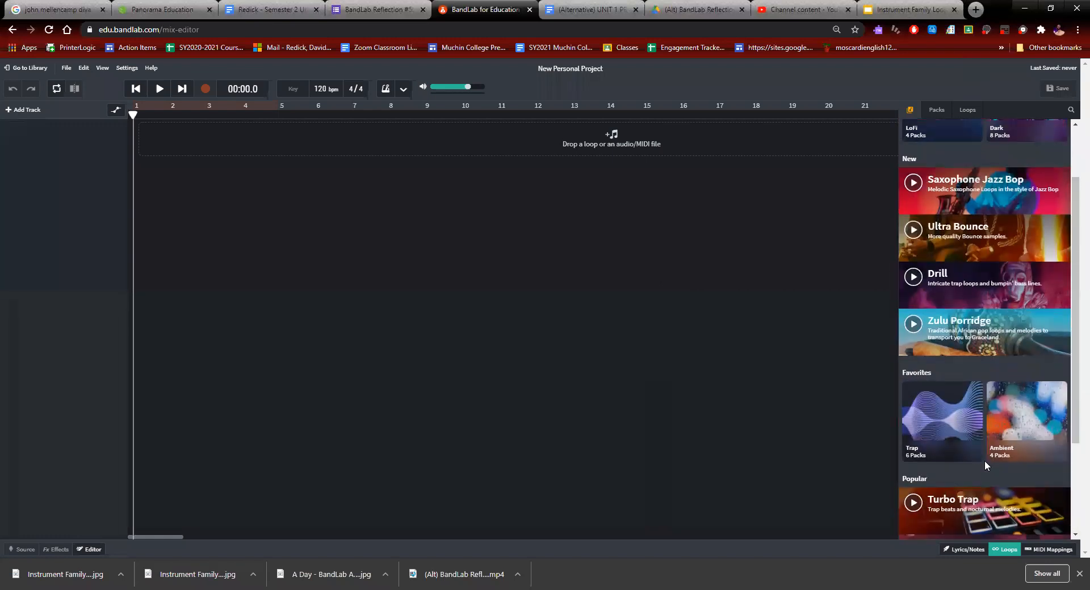
scroll(984, 461, "up", 2)
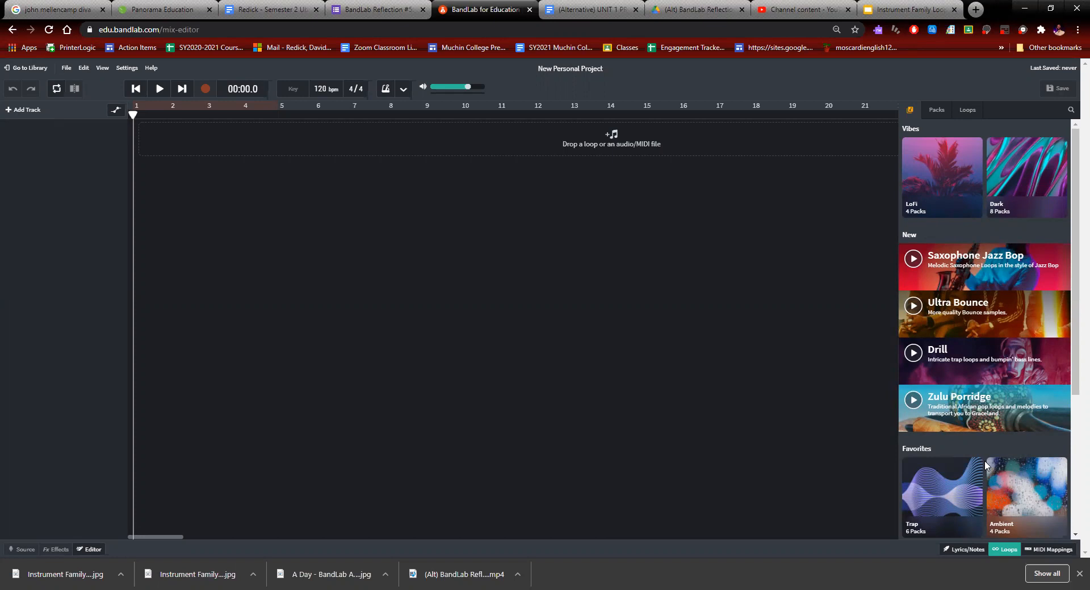
left_click(956, 500)
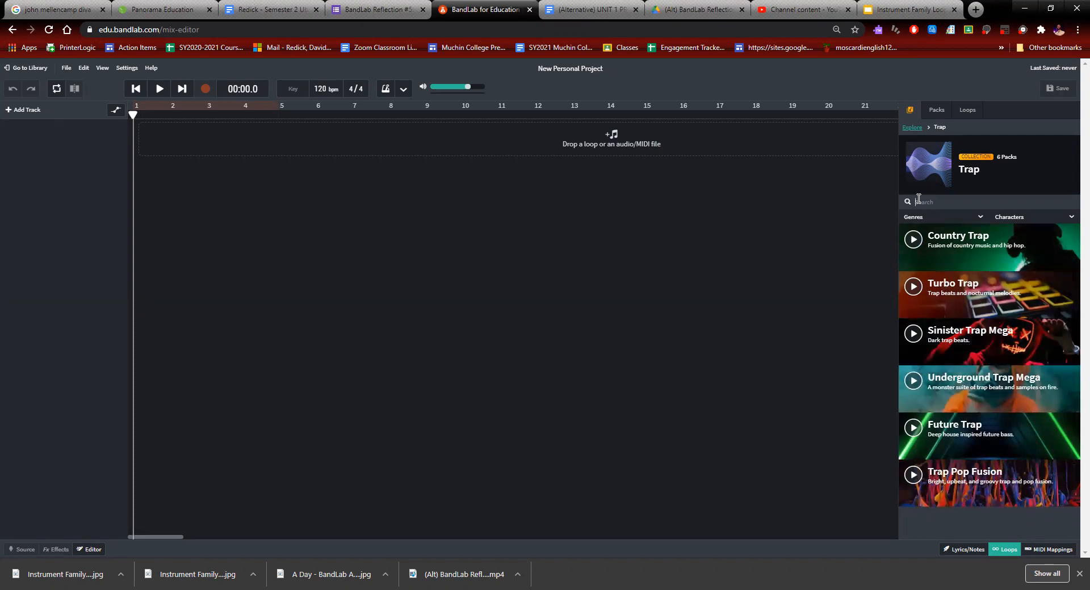
left_click(988, 291)
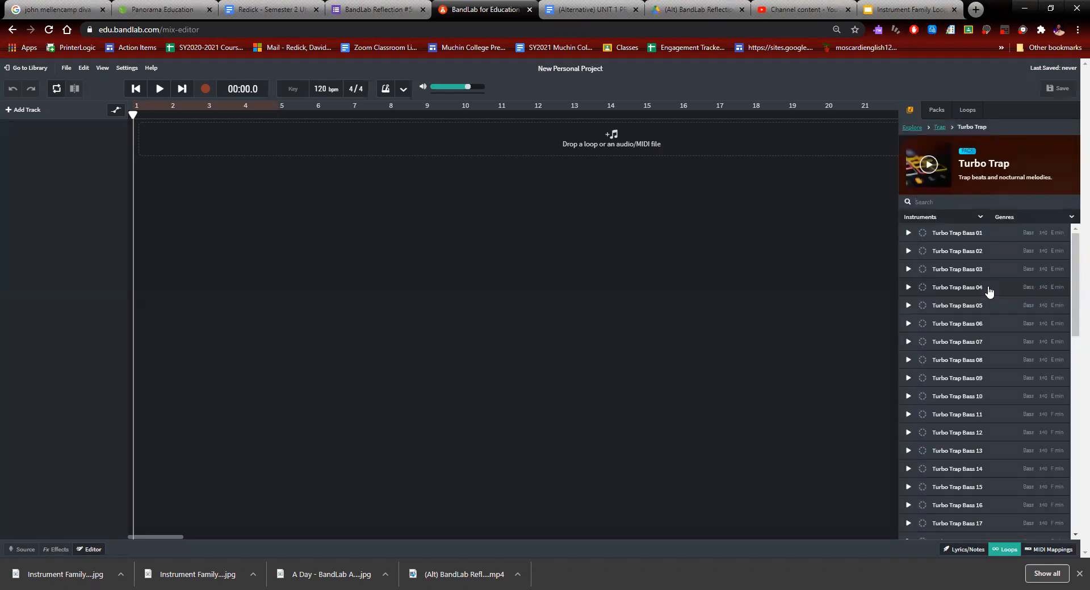
Step: Preview the Turbo Trap Drum 10 loop and place it on a new track starting at bar 1
scroll(941, 456, "down", 5)
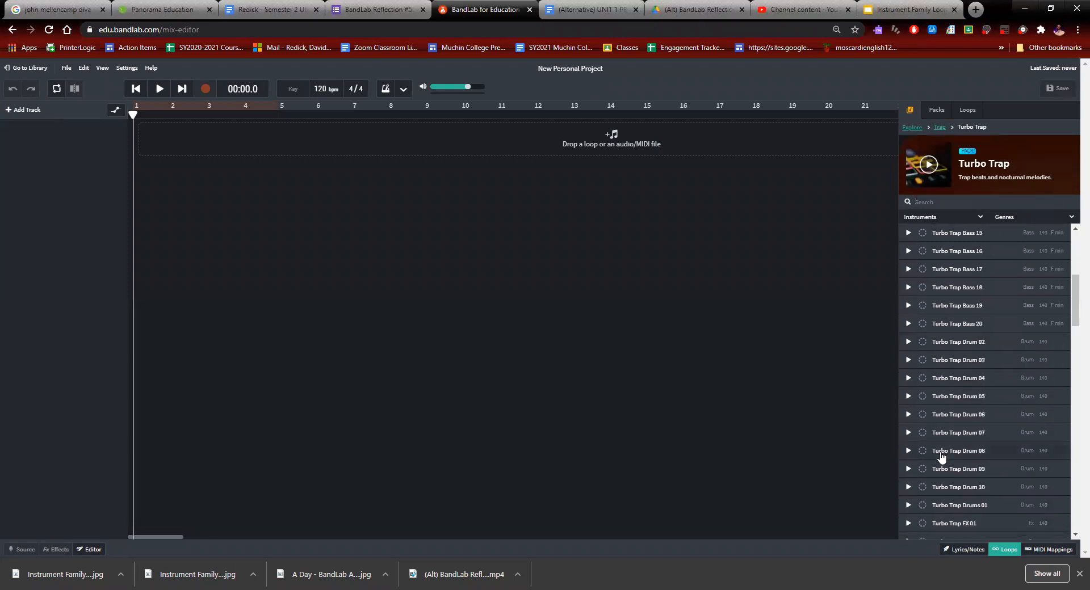
right_click(908, 487)
left_click(907, 487)
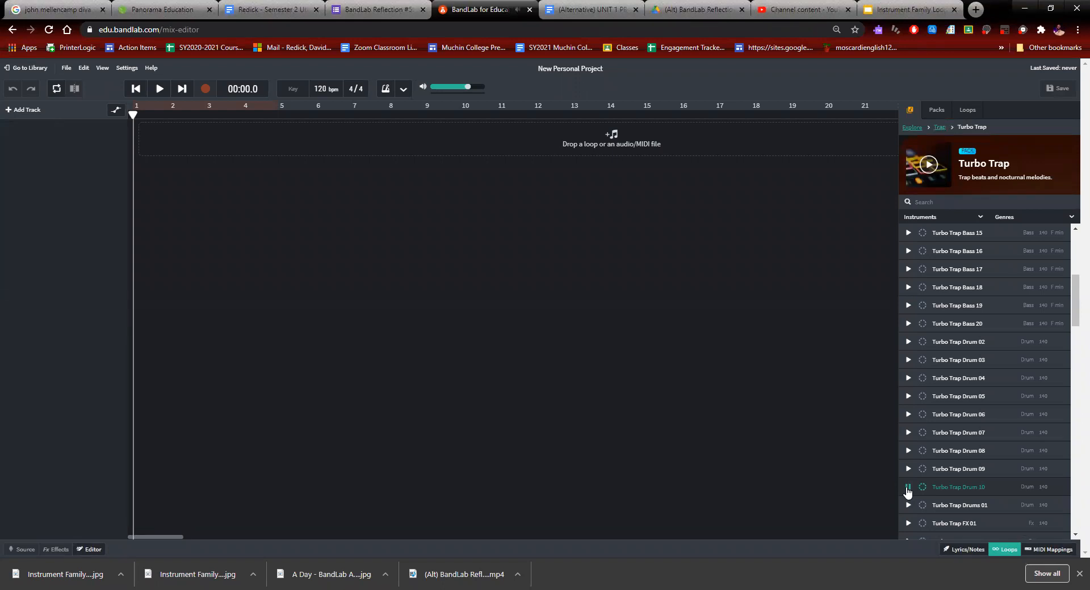
left_click(908, 487)
right_click(694, 401)
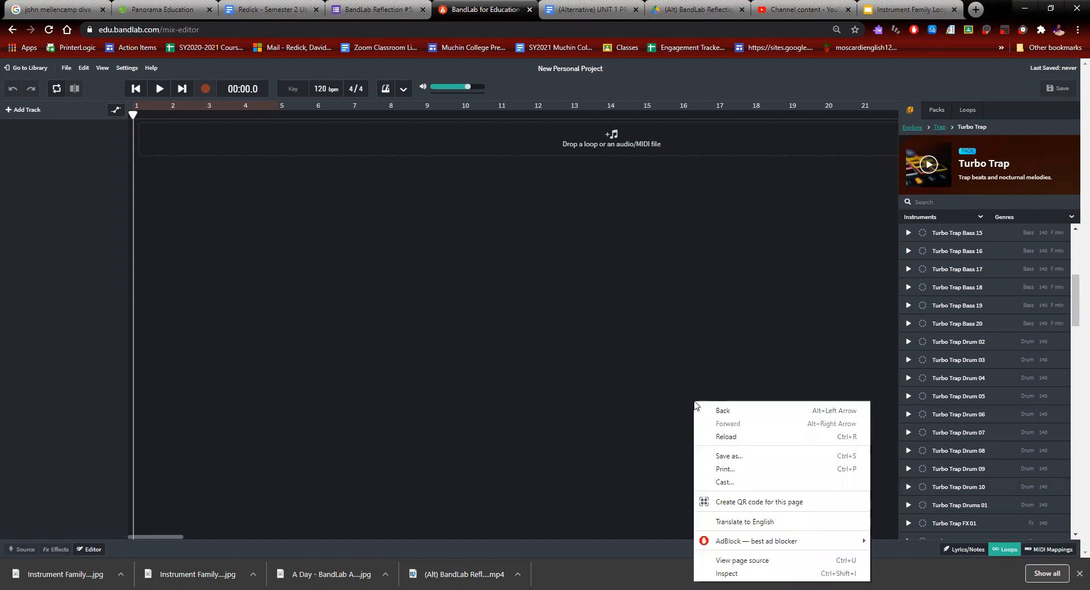
left_click(961, 490)
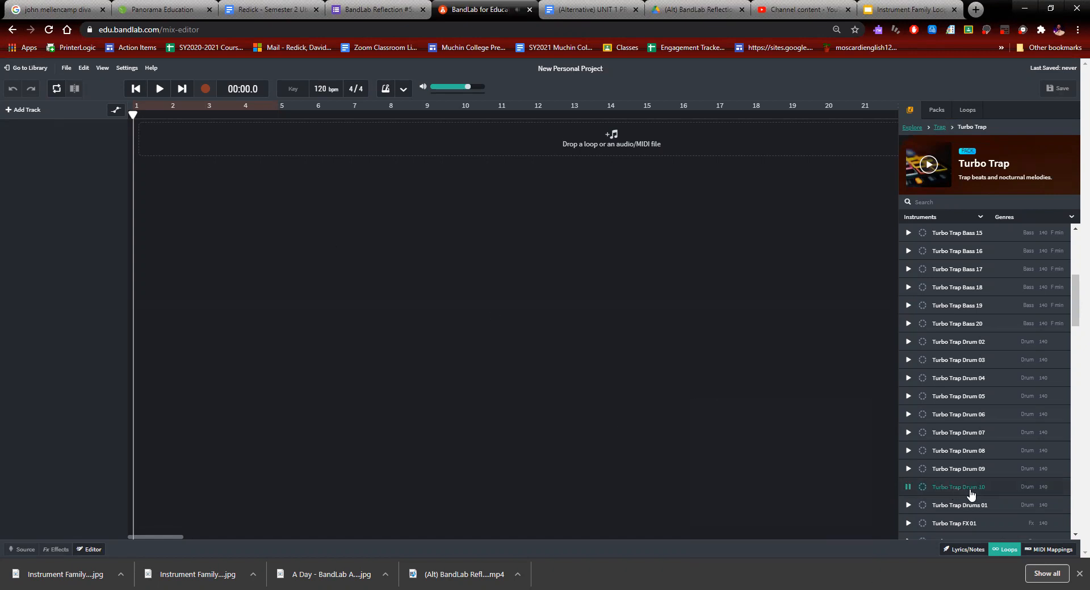
left_click_drag(529, 372, 149, 137)
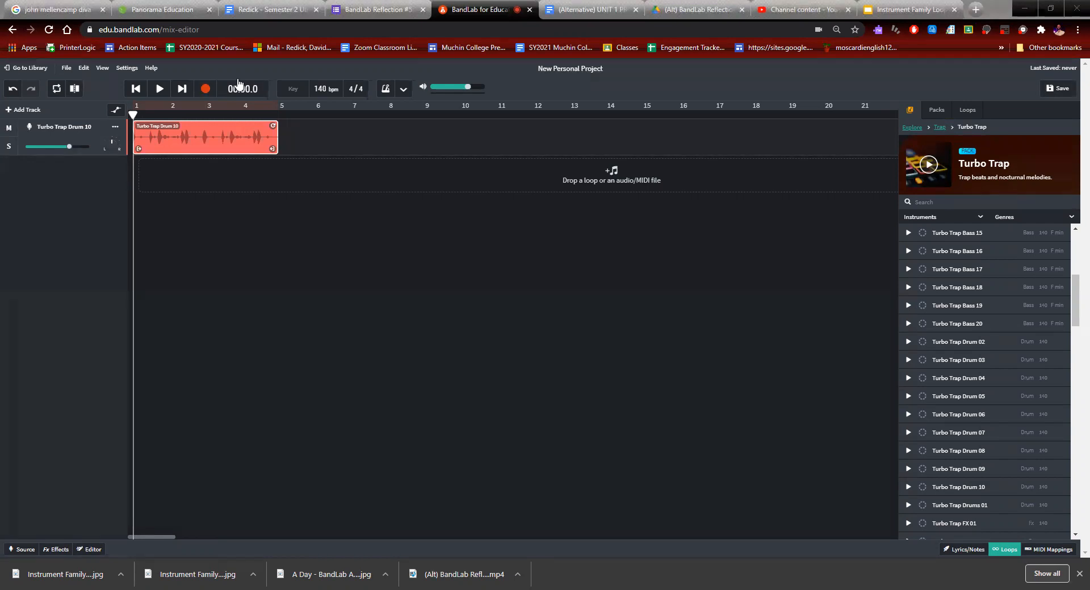
mouse_move(120, 109)
left_mouse_down()
mouse_move(270, 138)
mouse_move(282, 164)
left_mouse_up()
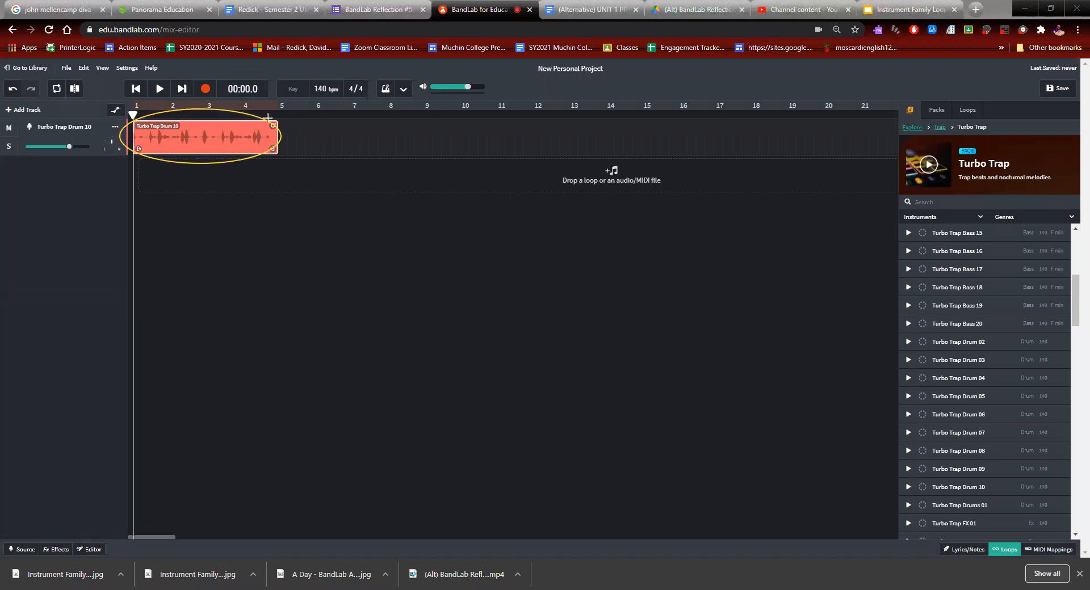
left_click_drag(271, 99, 277, 186)
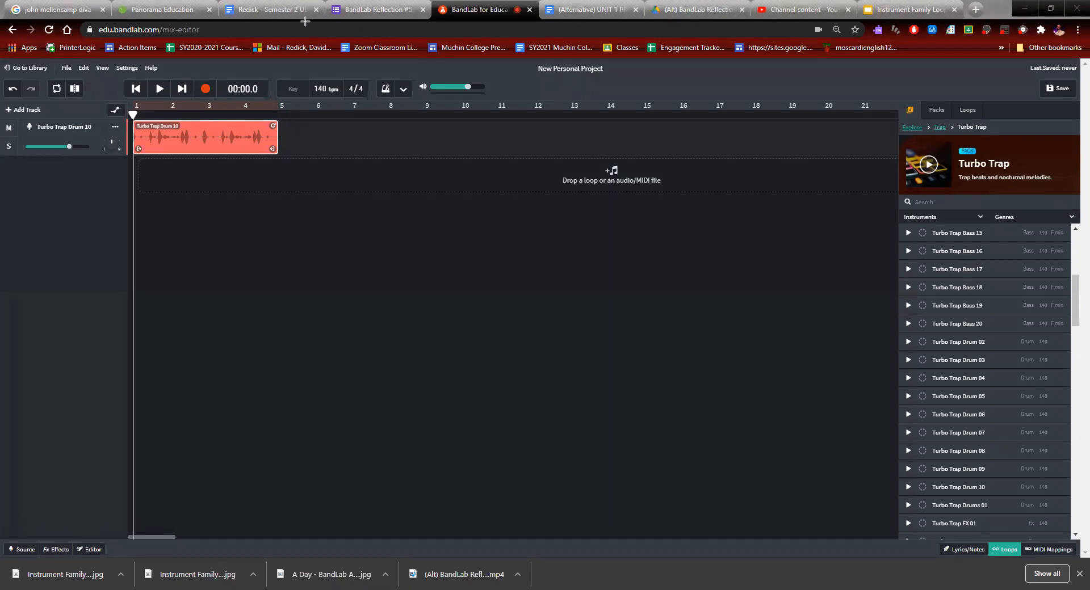
Step: Preview the Turbo Trap effect loops FX 01, FX 07 and FX 08
scroll(965, 454, "down", 3)
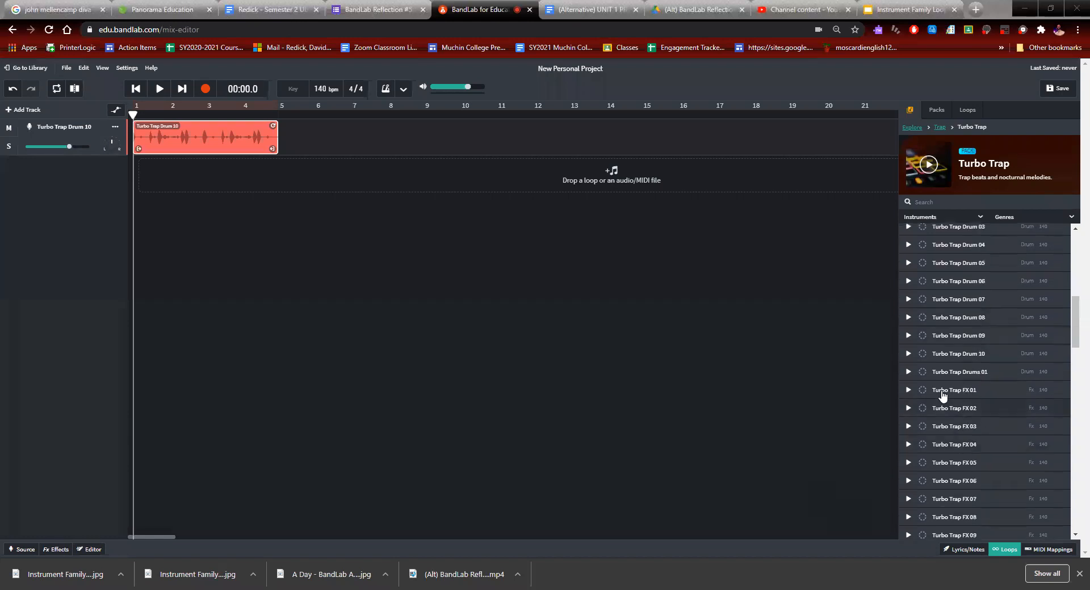
left_click(908, 391)
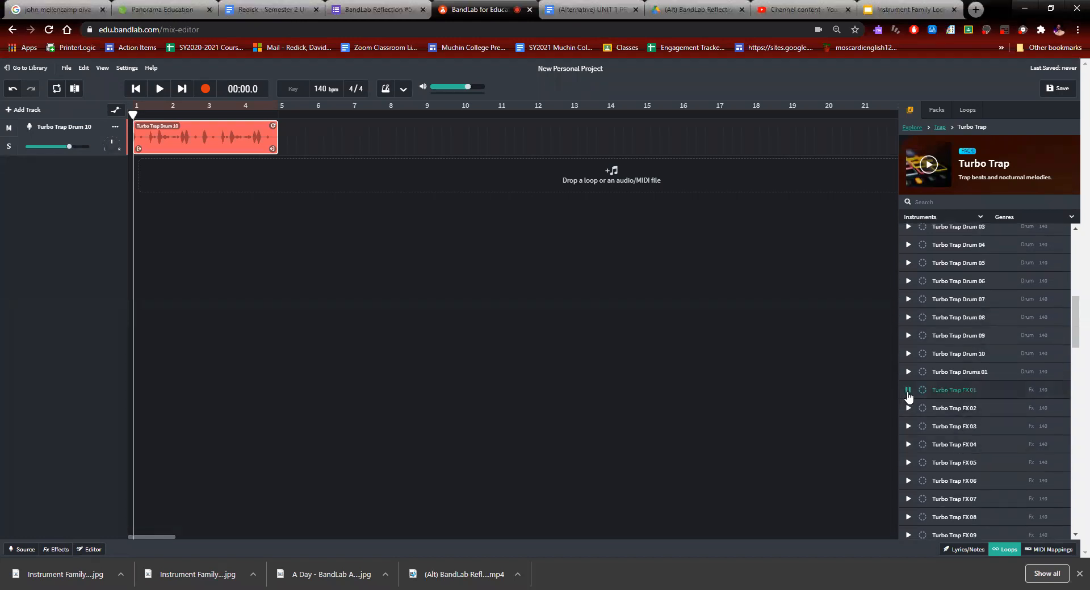
right_click(908, 502)
left_click(908, 502)
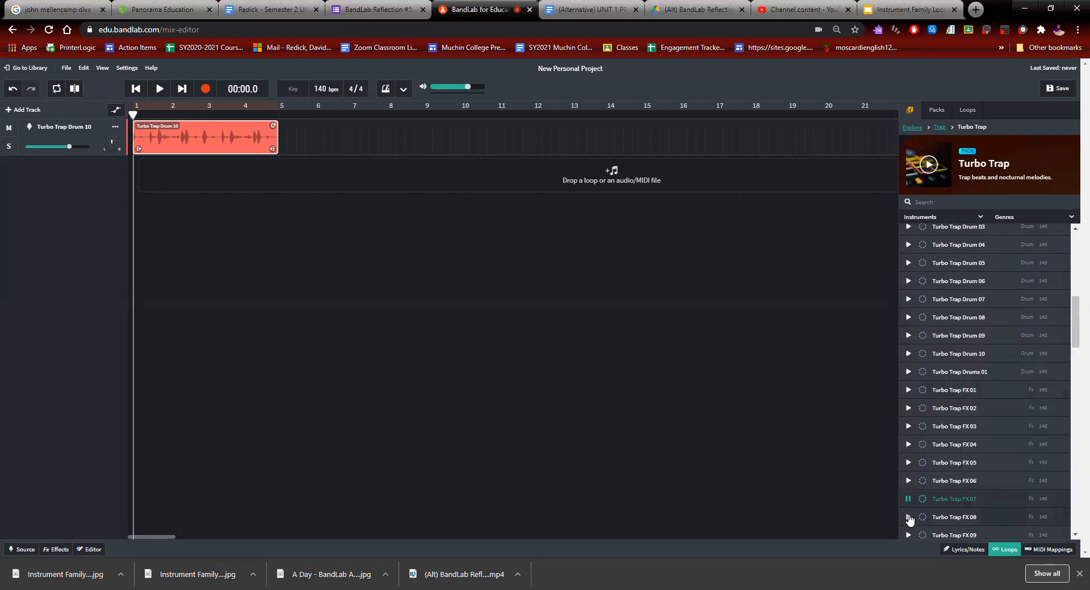
left_click(909, 517)
scroll(909, 518, "down", 3)
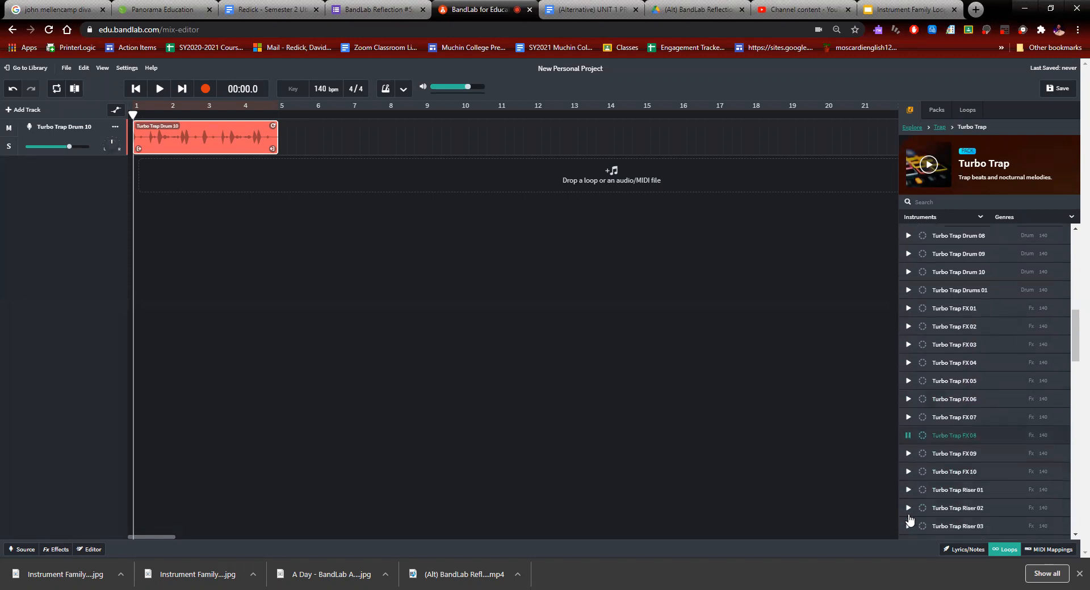
Step: Preview Turbo Trap Riser 01 and Riser 02, and place Riser 02 on a new track starting at bar 3
right_click(908, 492)
left_click(909, 493)
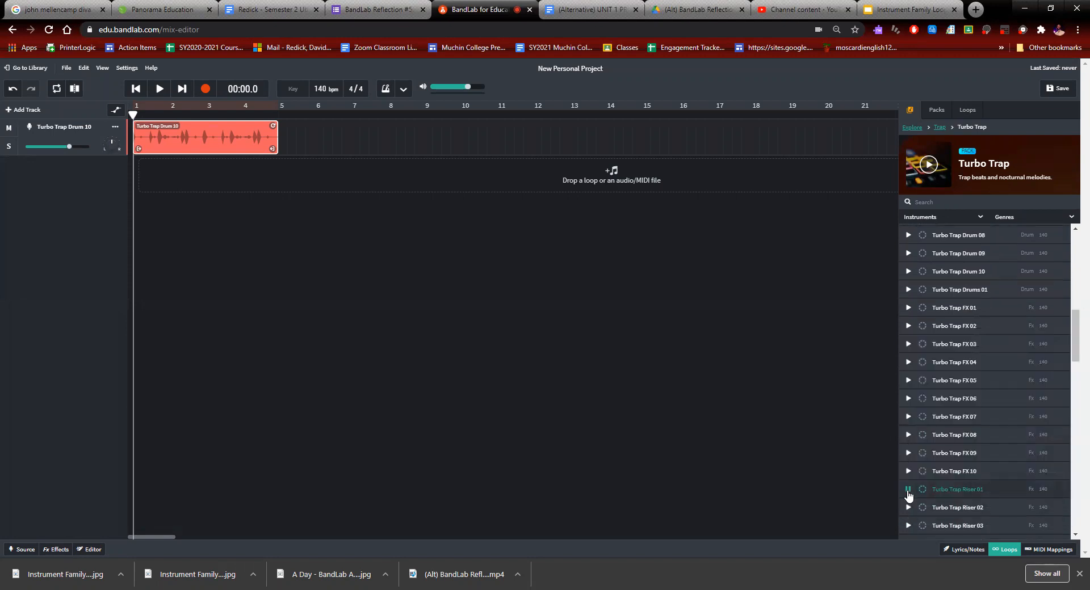
left_click(908, 509)
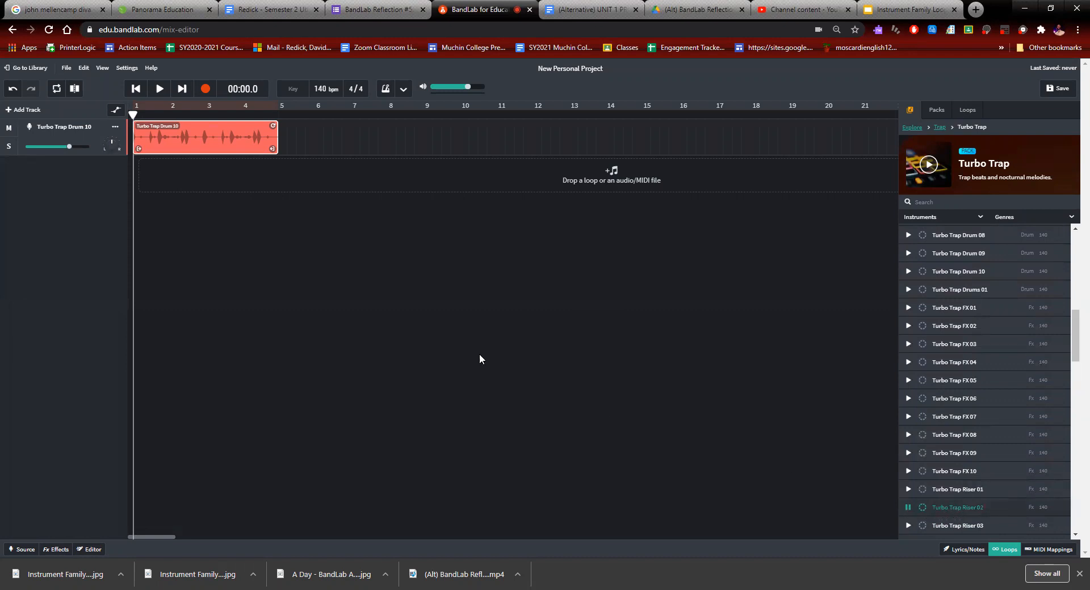
right_click(298, 216)
left_click(735, 456)
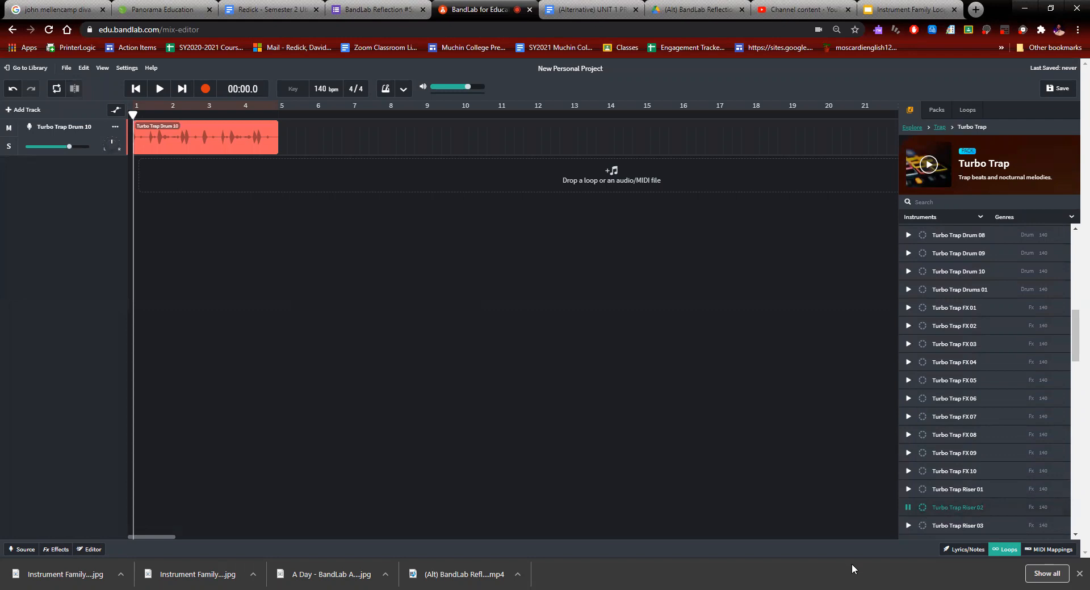
left_click(907, 508)
left_click_drag(904, 471, 251, 176)
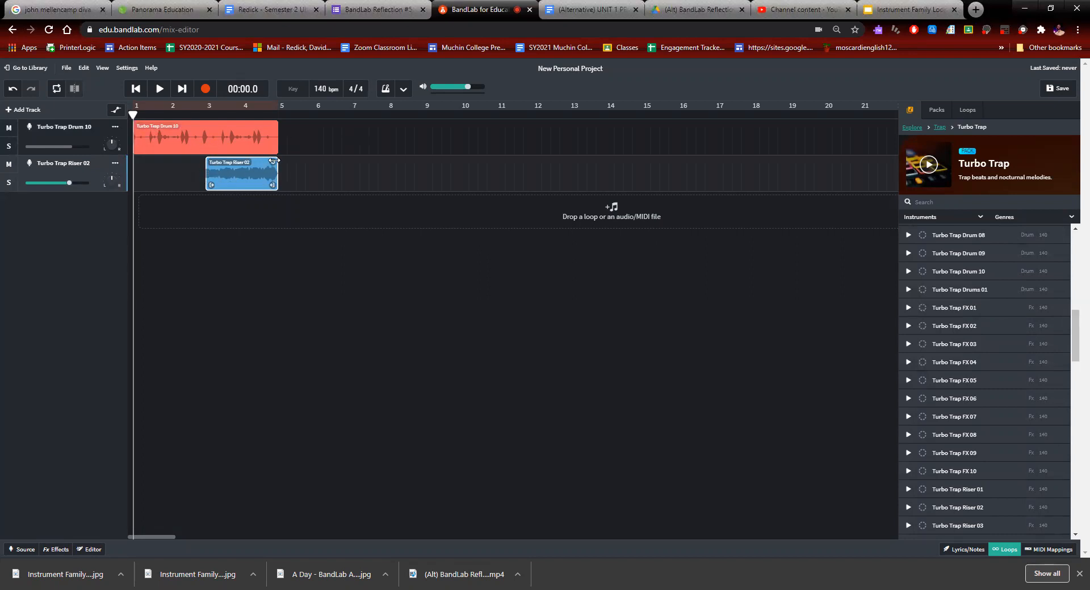
Step: Slice the Turbo Trap Riser 02 region at bar 4 and delete its first half
left_click_drag(133, 114, 241, 118)
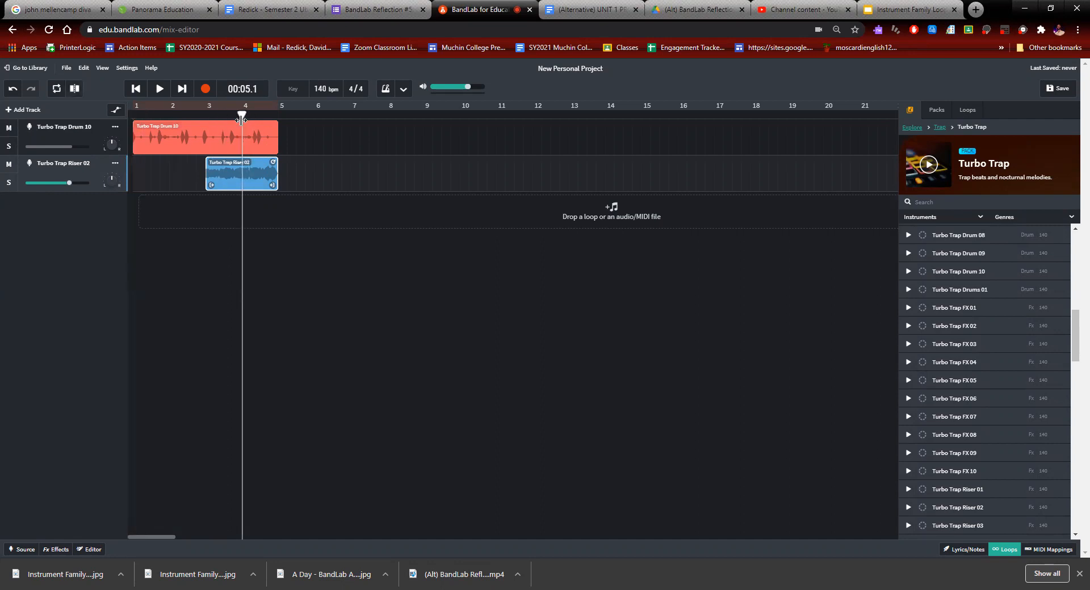
right_click(261, 178)
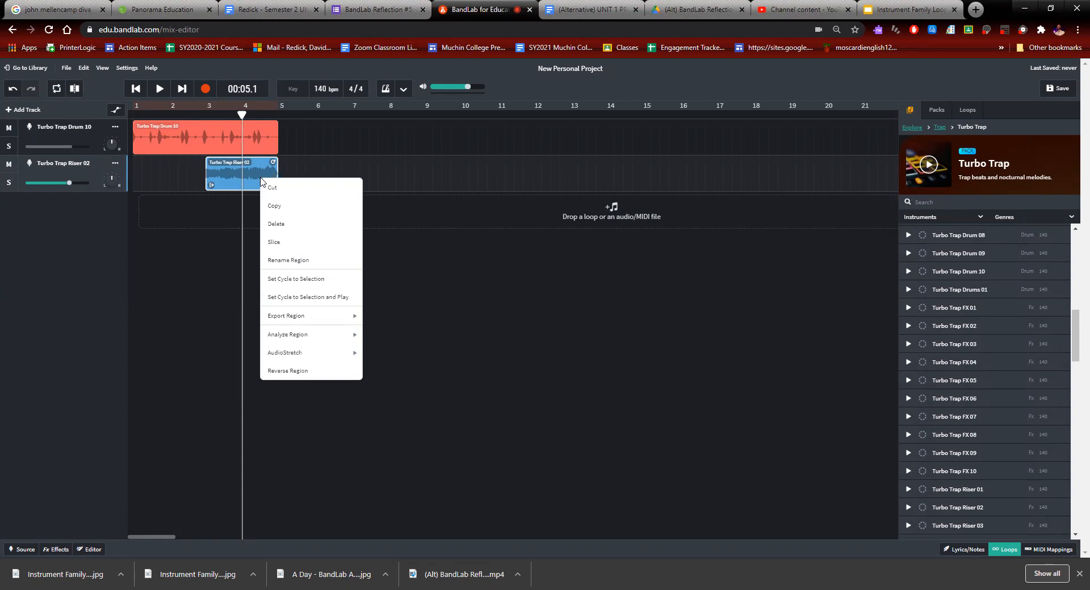
left_click(285, 247)
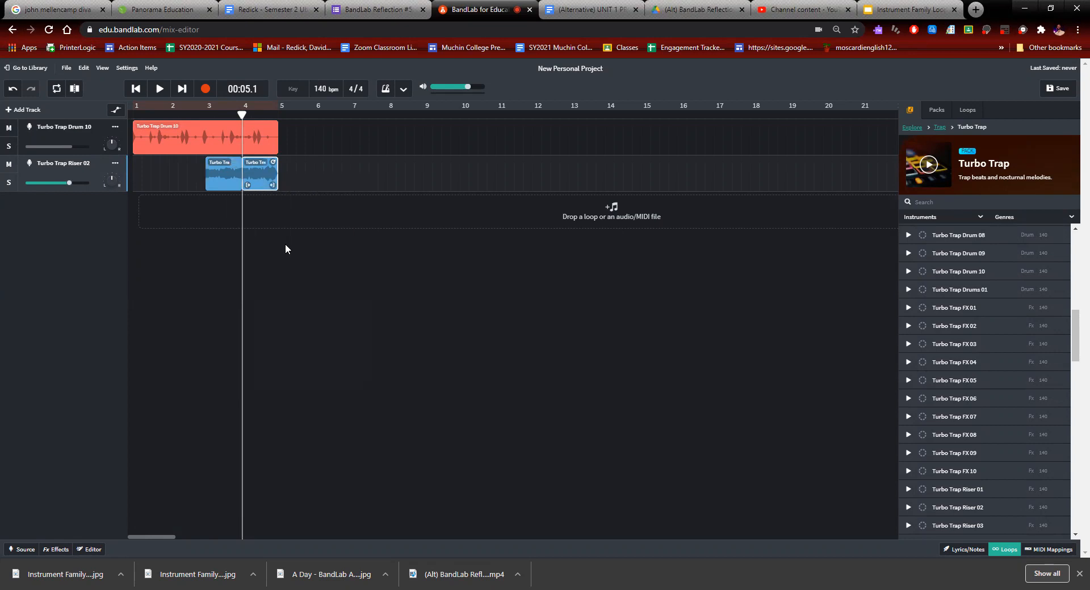
left_click(232, 178)
key("Delete")
Step: Turn on cycle playback for bars 1 to 4 and listen to the drum and riser together, restarting from the beginning
left_click(56, 89)
left_click(159, 90)
left_click(136, 90)
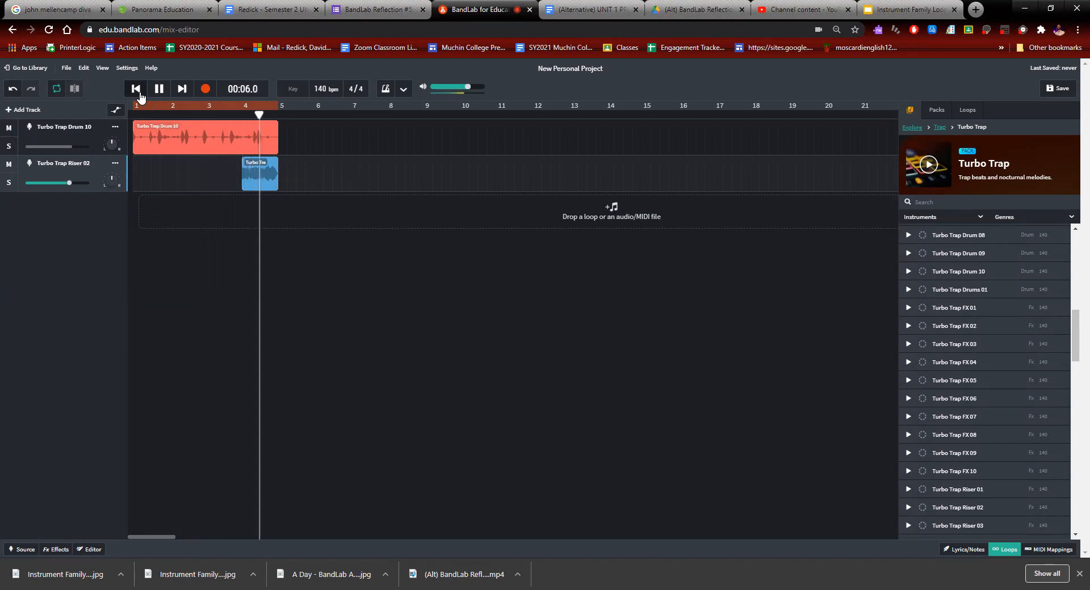
left_click(135, 89)
key("space")
Step: Try moving the Turbo Trap Drum 10 region to just after bar 8, and undo the move
left_click_drag(226, 138, 488, 243)
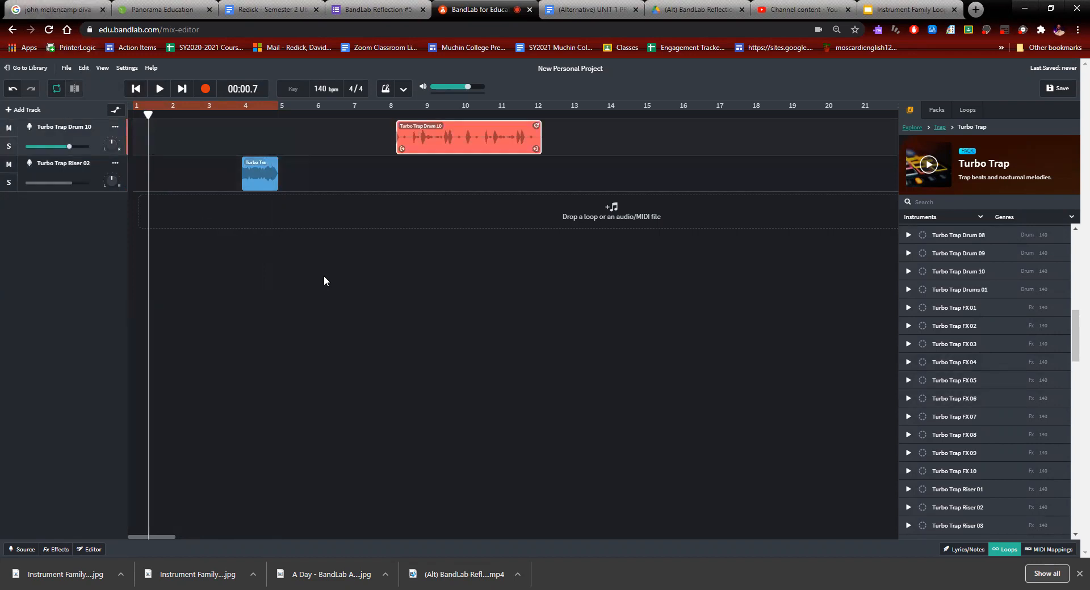
key("ctrl+z")
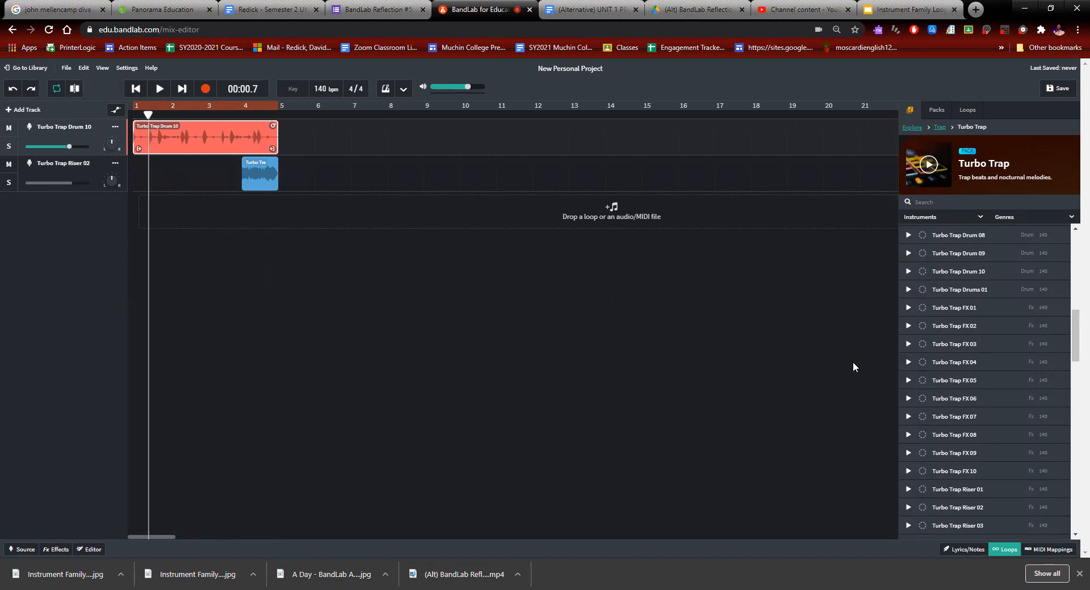
Step: Preview Turbo Trap Synth 06 and place it on a new track starting at bar 1
scroll(987, 511, "down", 5)
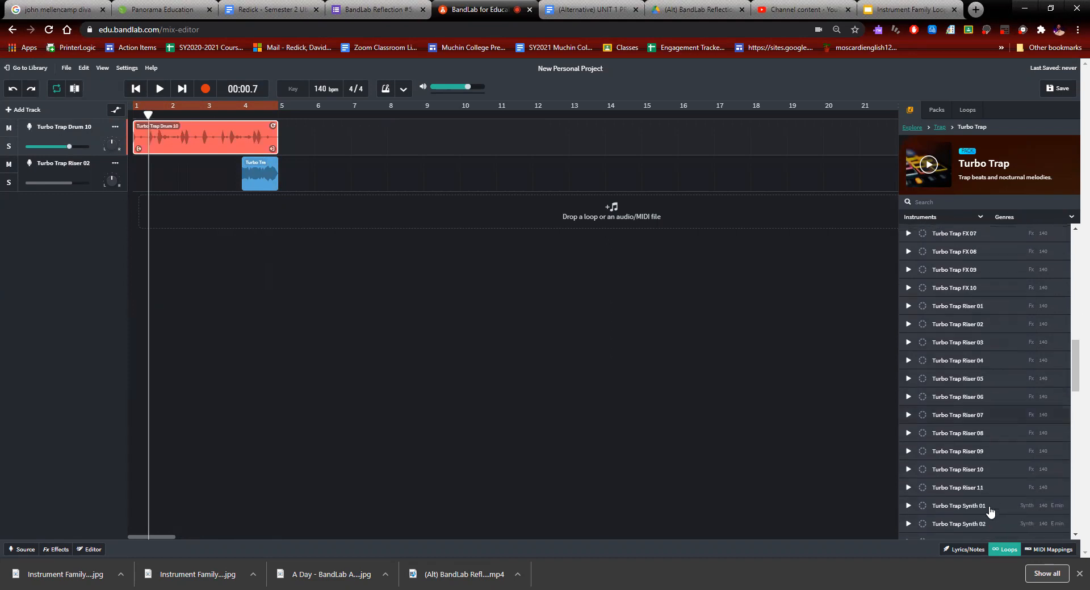
left_click(908, 485)
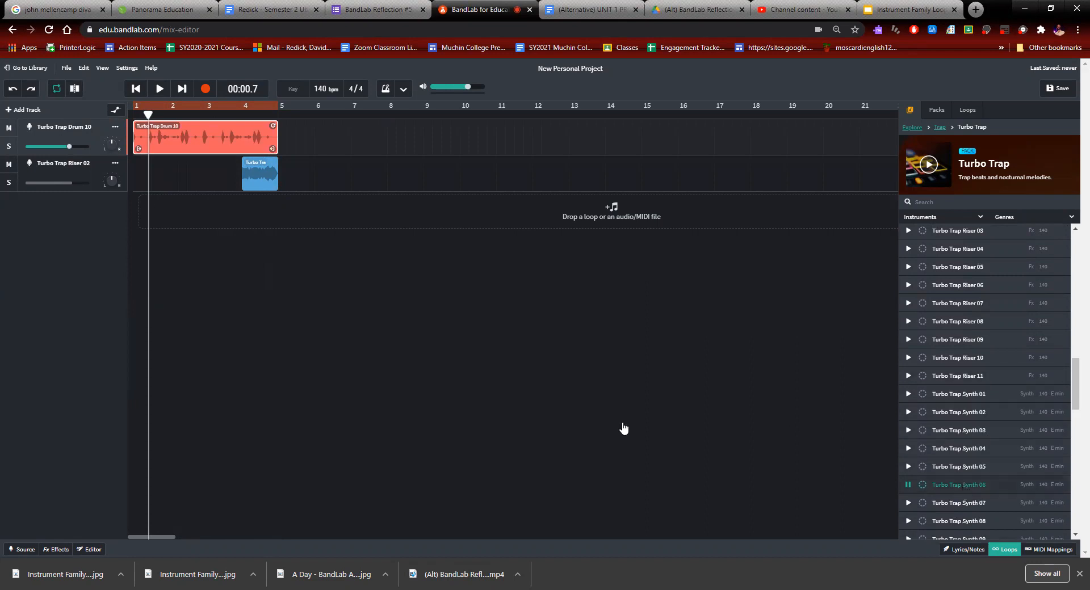
left_click_drag(623, 429, 230, 216)
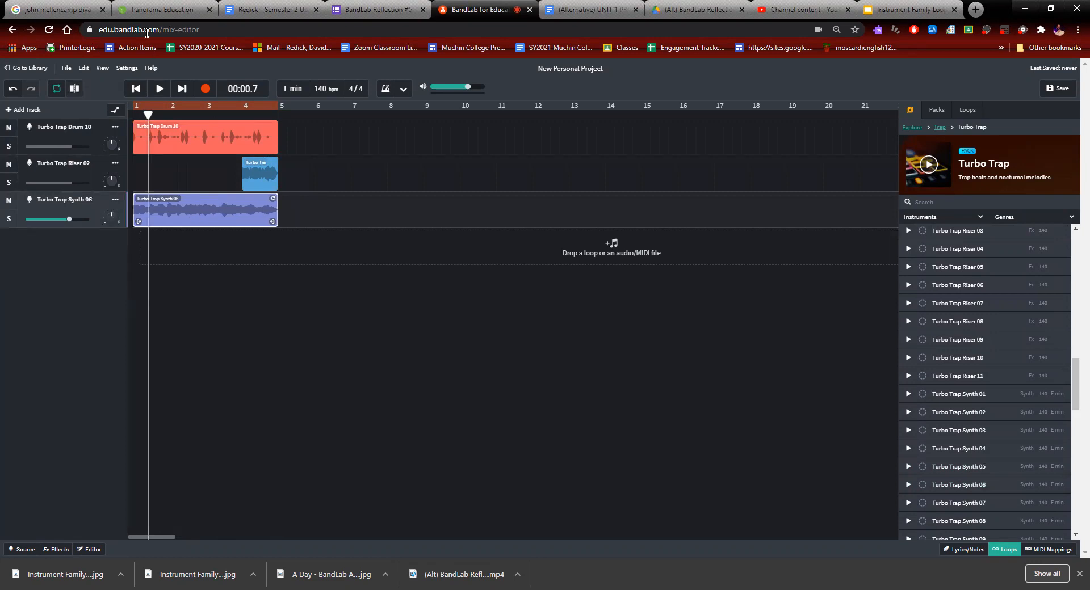
Step: Play the drum, riser and synth tracks together from the start, and stop playback
left_click(135, 92)
key("space")
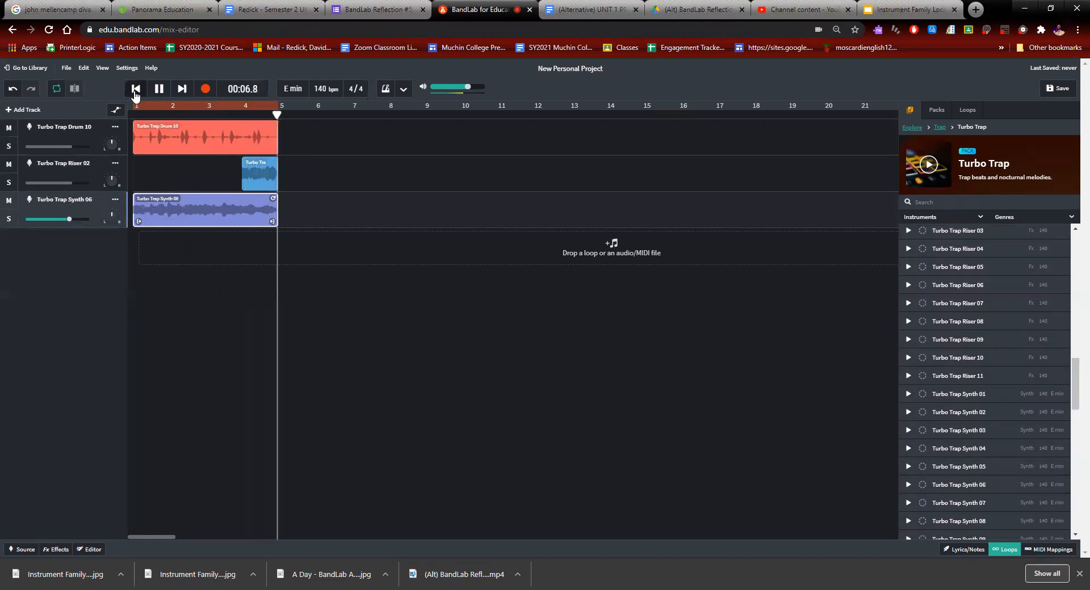
right_click(152, 93)
left_click(152, 94)
Step: Browse the remaining riser, synth and top loops in the Turbo Trap pack, and preview Turbo Trap Bass 20
left_click(997, 326)
scroll(997, 328, "down", 2)
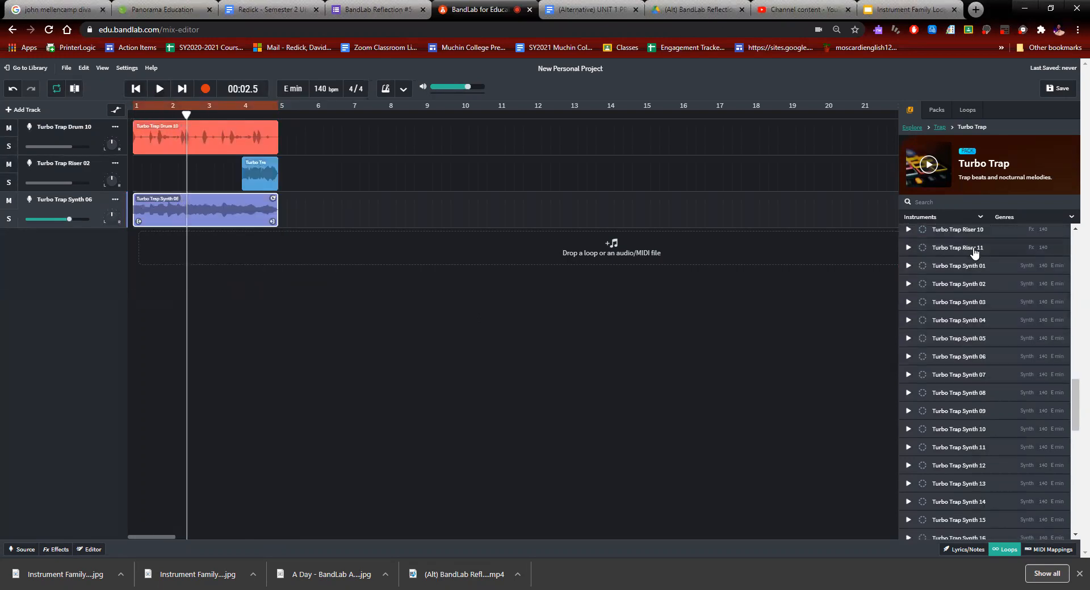
scroll(923, 348, "up", 2)
right_click(908, 311)
left_click(908, 311)
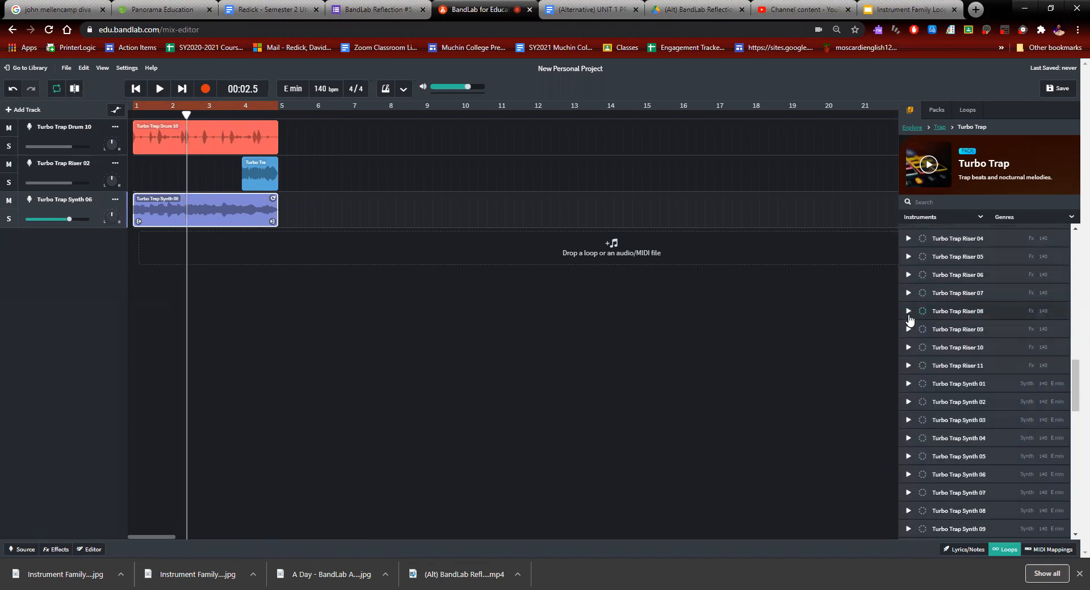
scroll(989, 486, "down", 7)
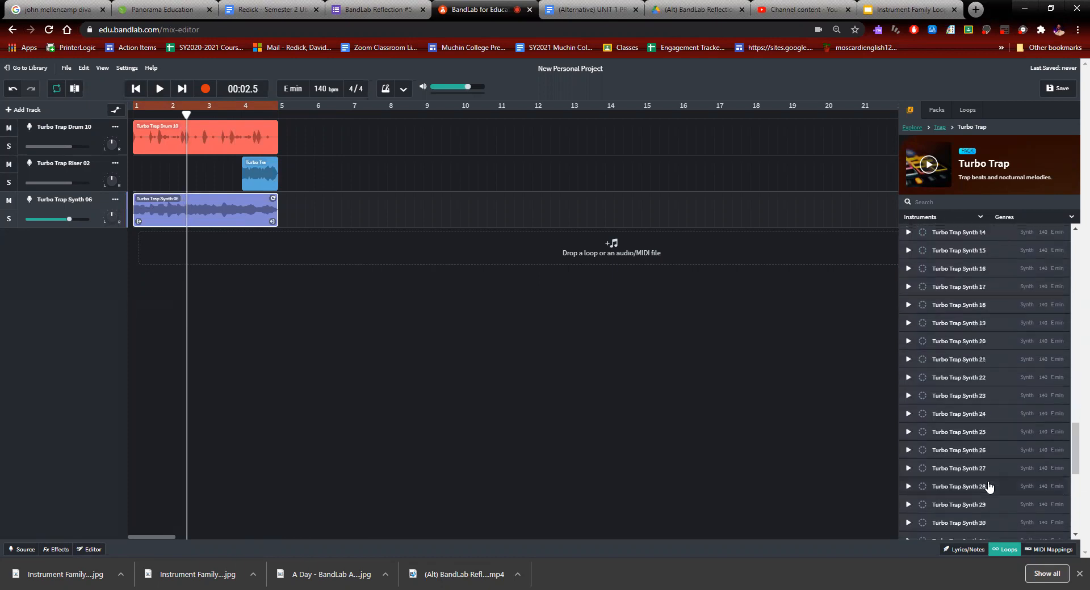
scroll(989, 487, "down", 5)
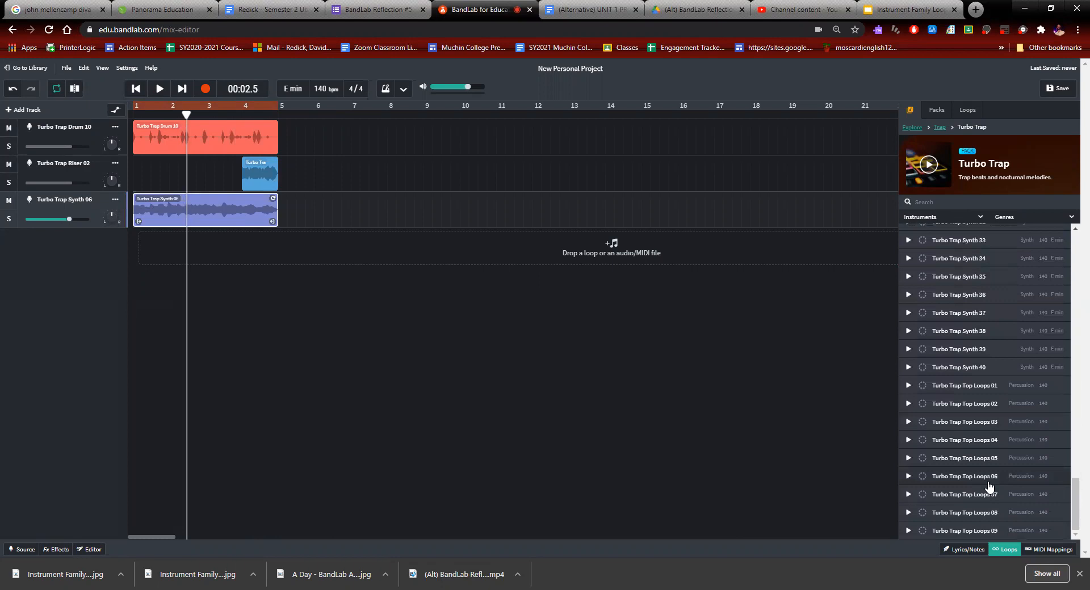
scroll(989, 486, "up", 15)
scroll(989, 486, "down", 1)
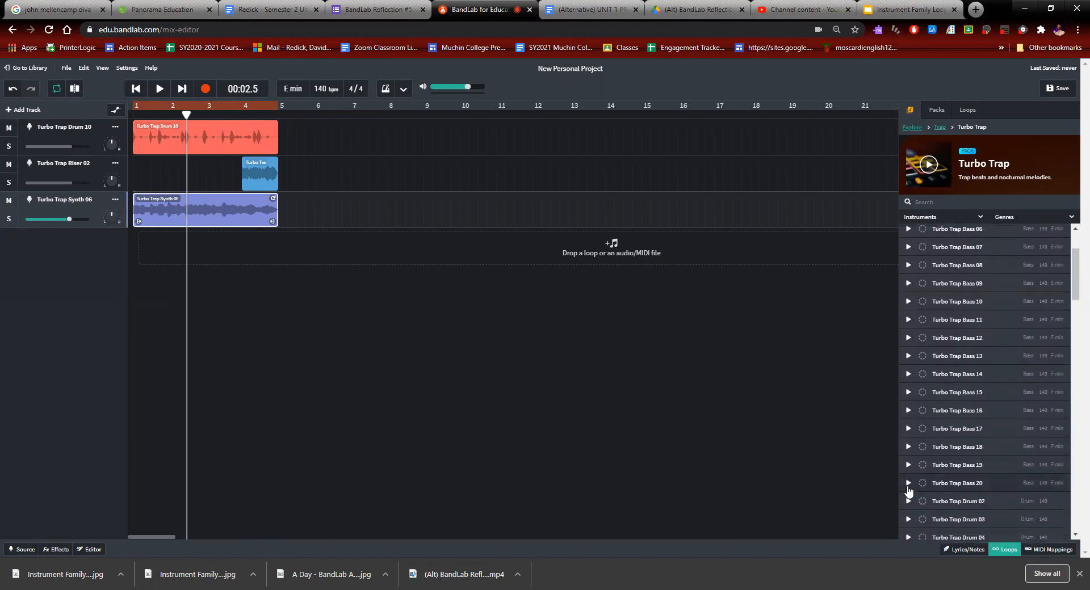
left_click(907, 484)
right_click(348, 320)
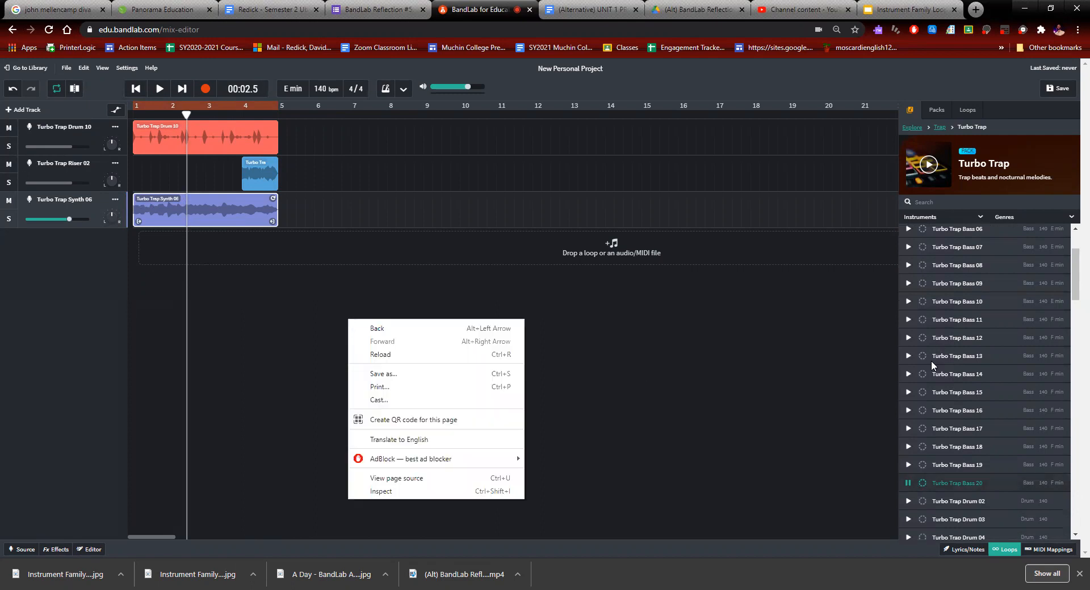
right_click(968, 486)
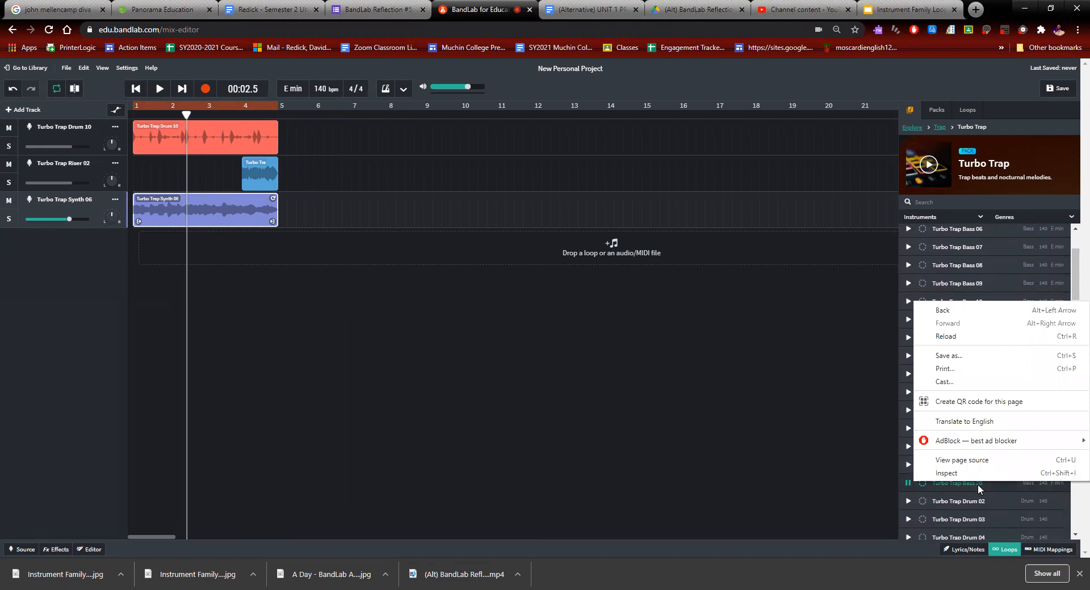
key("Escape")
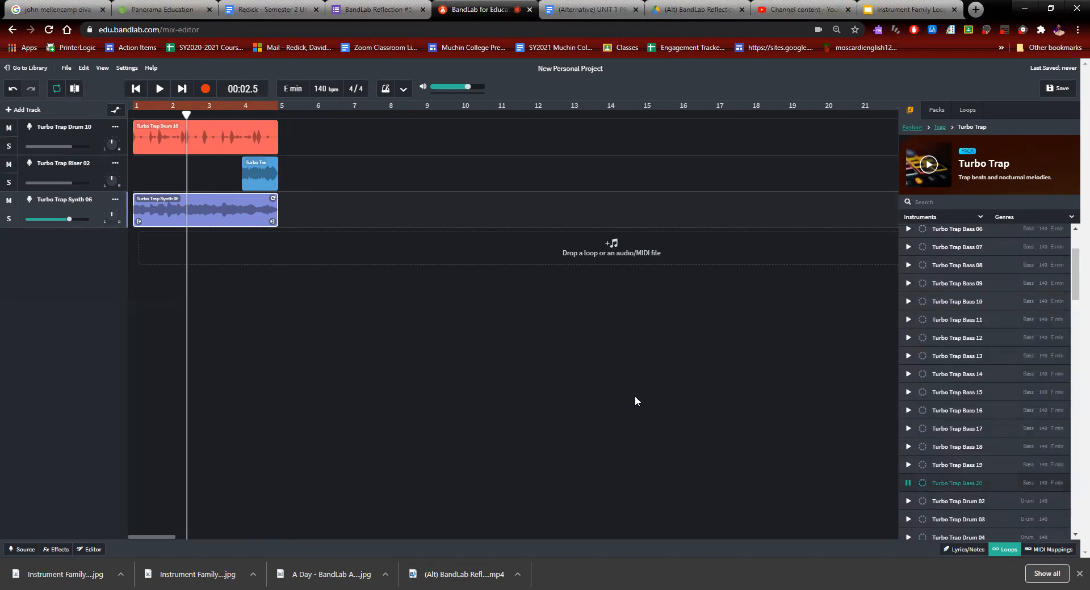
right_click(635, 397)
left_click(954, 486)
right_click(288, 274)
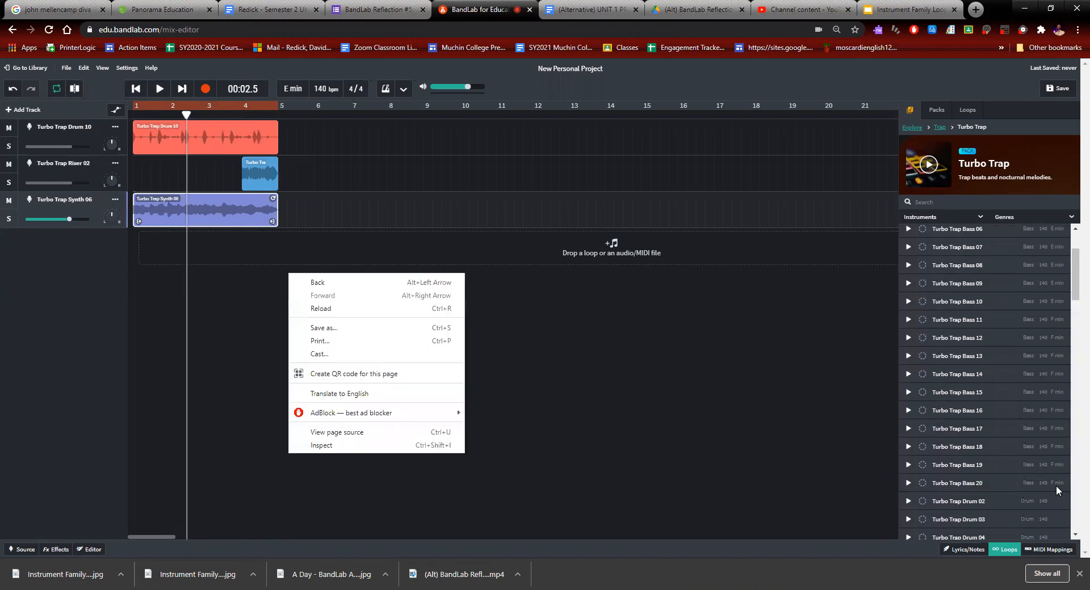
right_click(960, 479)
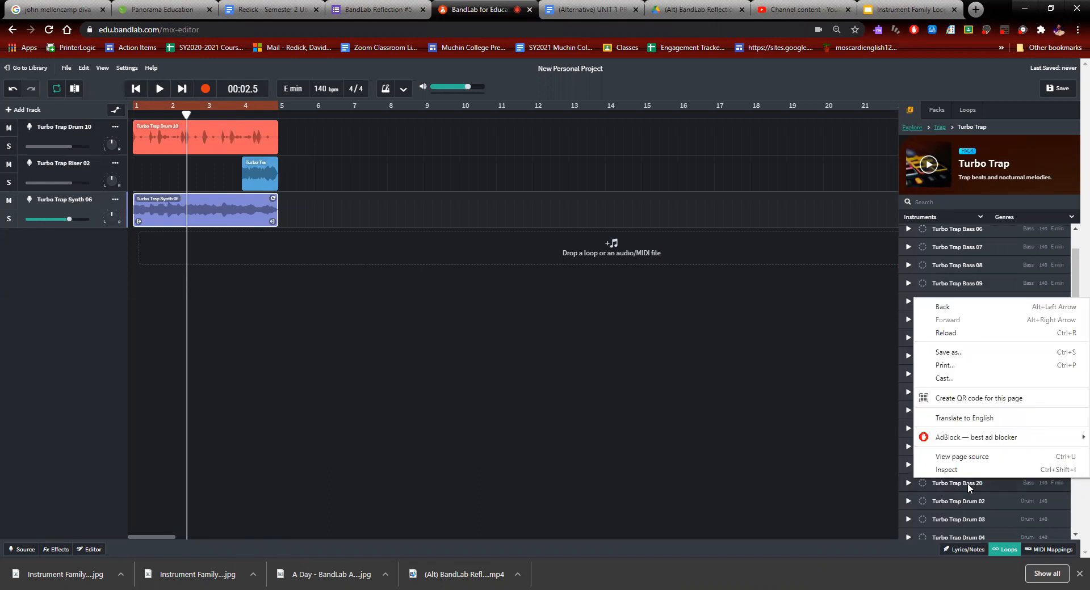
right_click(967, 484)
left_click(844, 489)
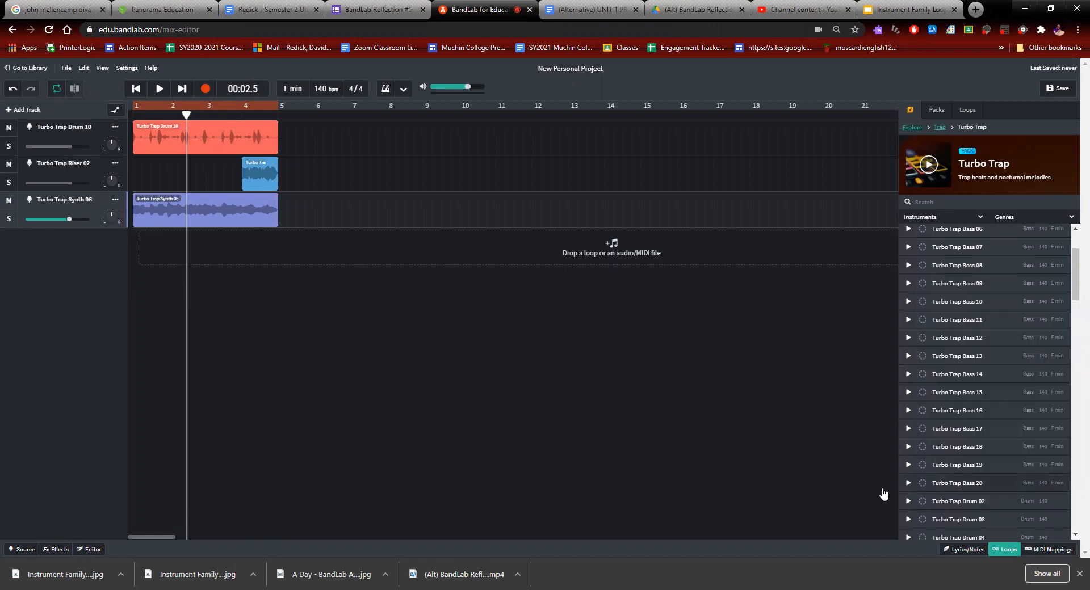
Step: Place Turbo Trap Bass 20 on a new track starting at bar 1, and play all four tracks together from the start
left_click_drag(884, 495, 149, 257)
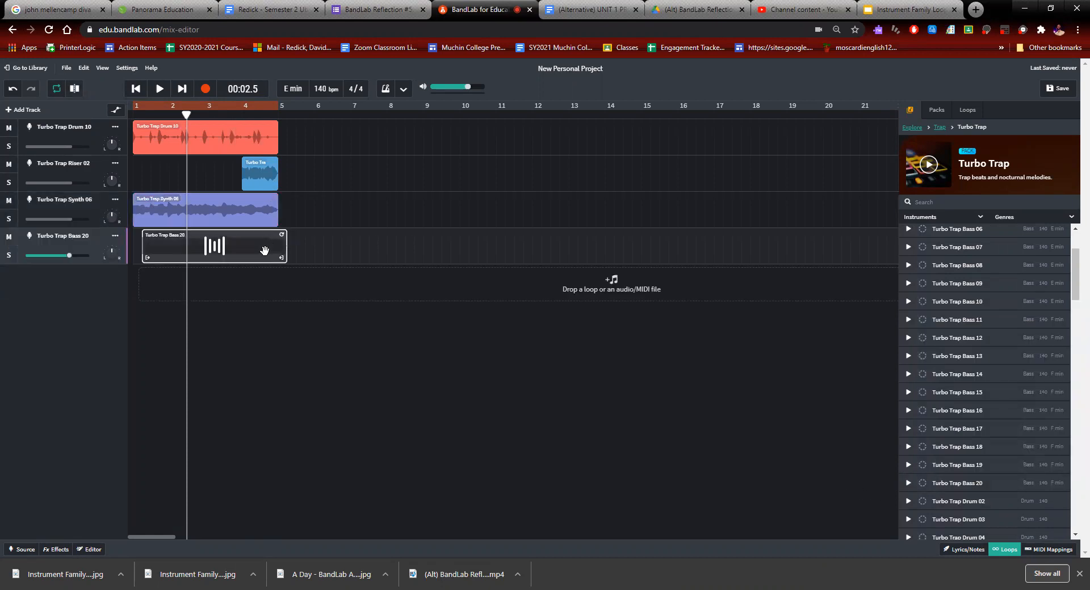
left_click(136, 91)
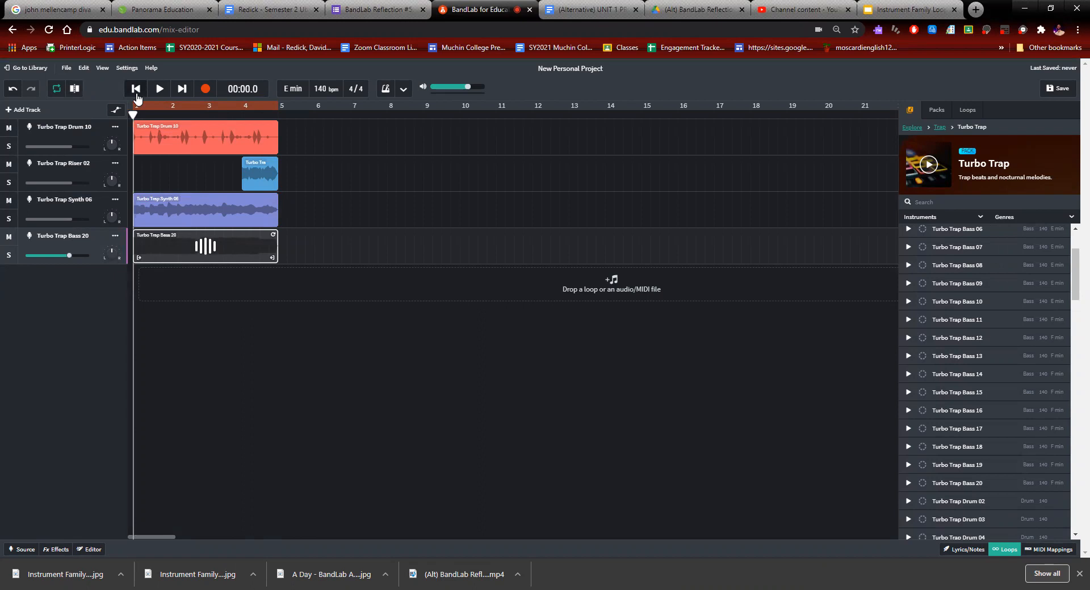
key("space")
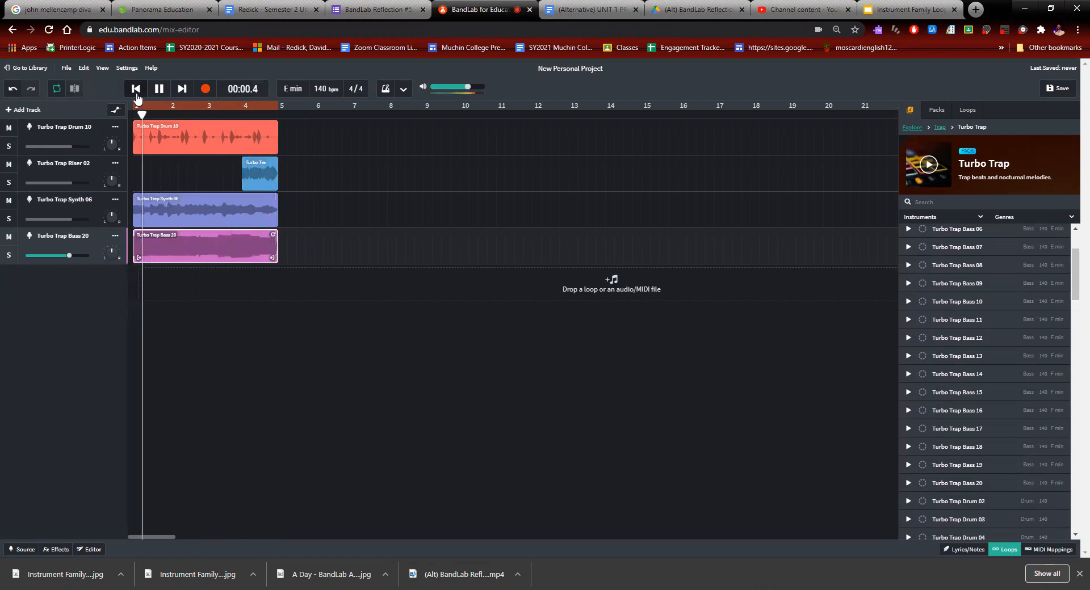
key("space")
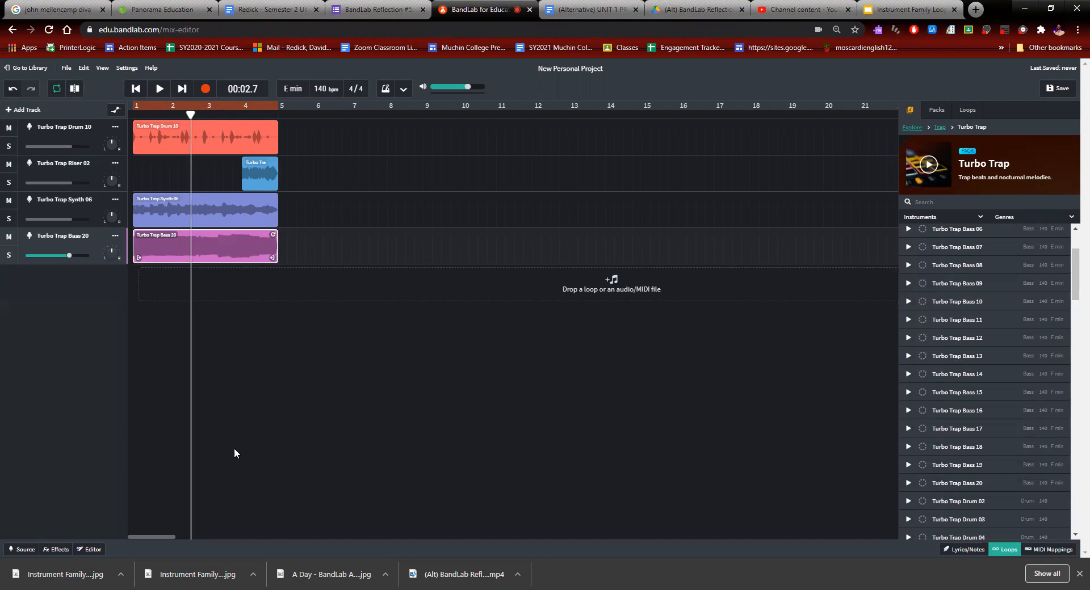
Step: Print the project page to a landscape PDF of all pages, saved on the Desktop under the suggested file name
left_click(388, 437)
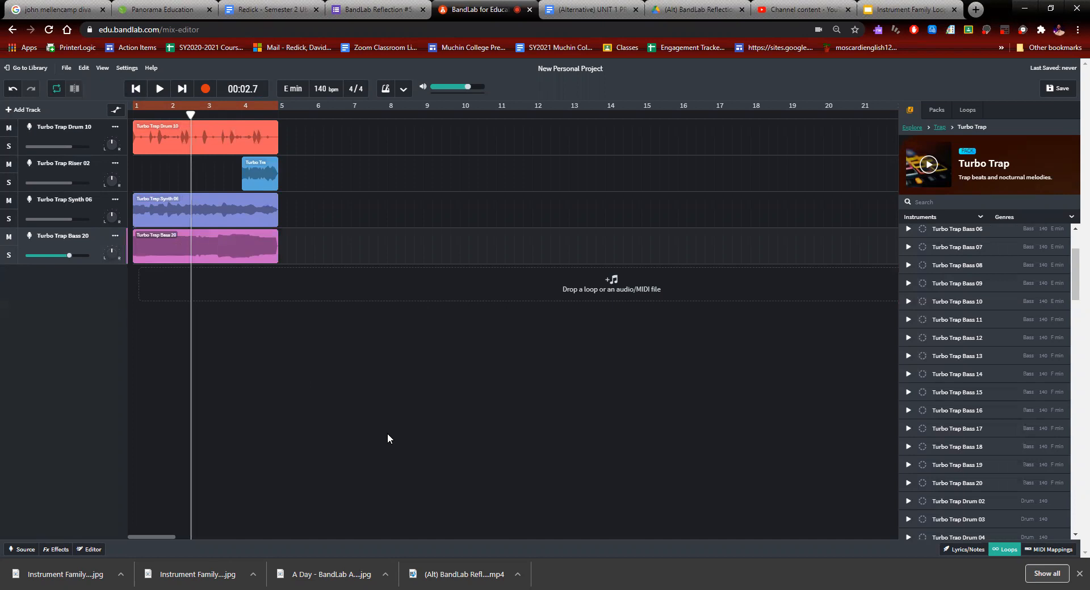
key("ctrl+p")
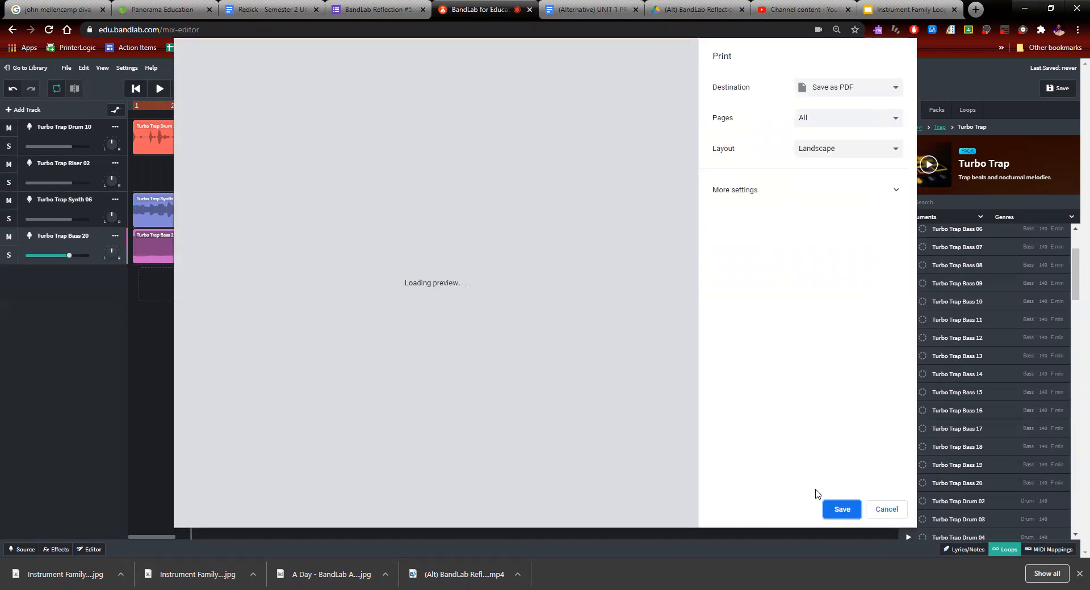
left_click(842, 509)
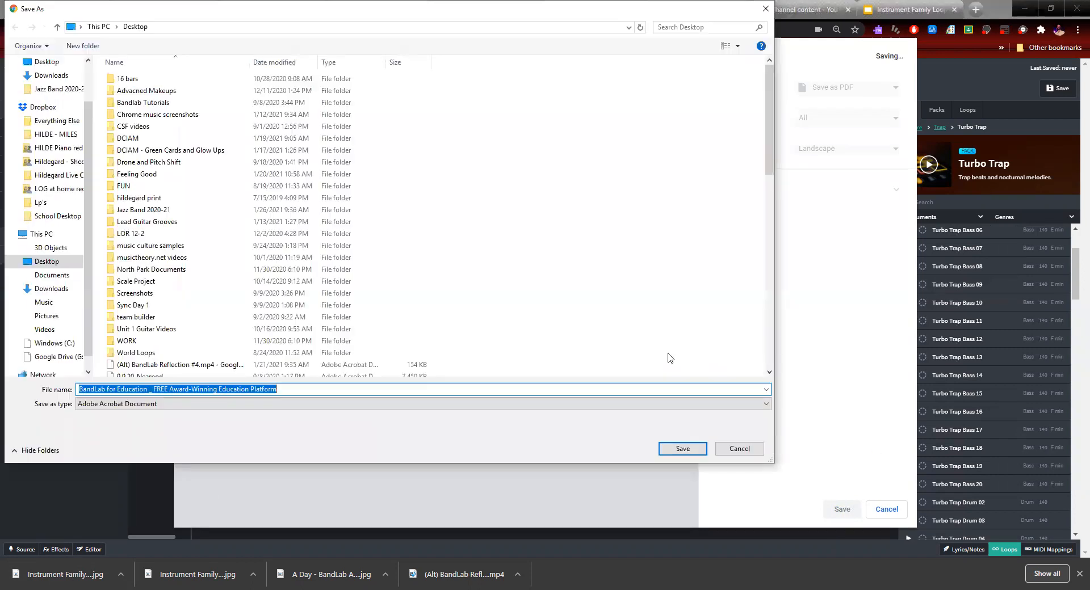
left_click(684, 450)
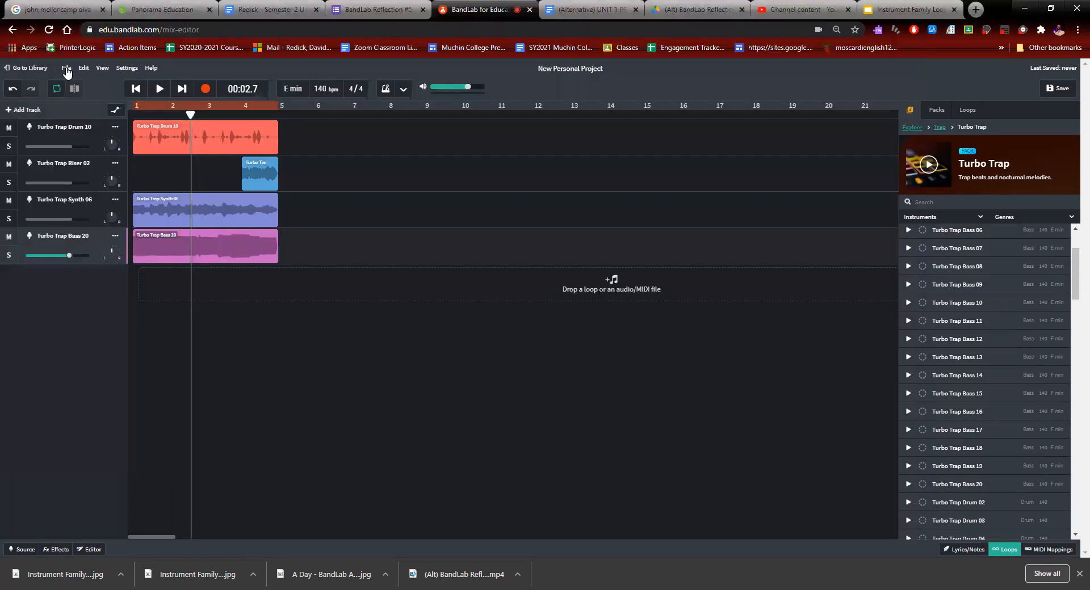
Step: Save the project and download its mixdown
left_click(66, 71)
mouse_move(113, 84)
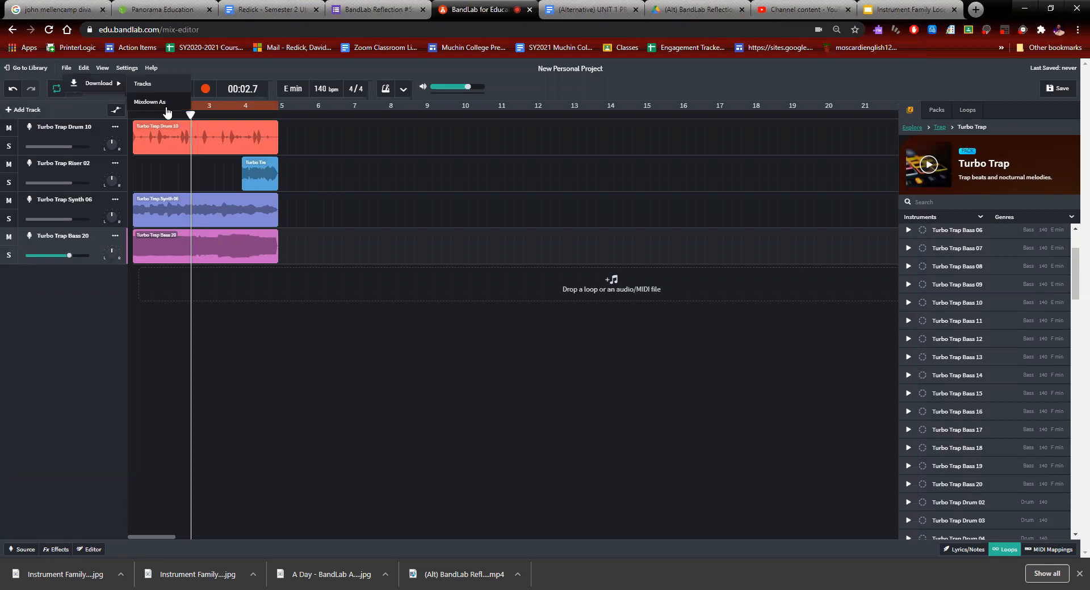
left_click(166, 107)
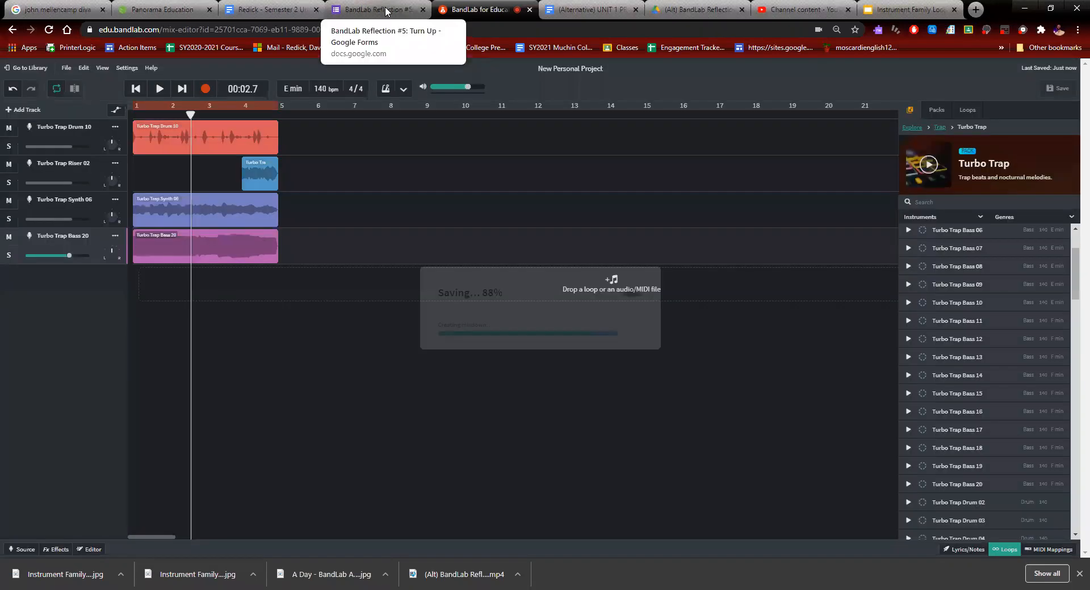
Step: Switch to the BandLab Reflection #5: Turn Up form and change the example in the loop pack question to Turbo Trap
left_click(386, 11)
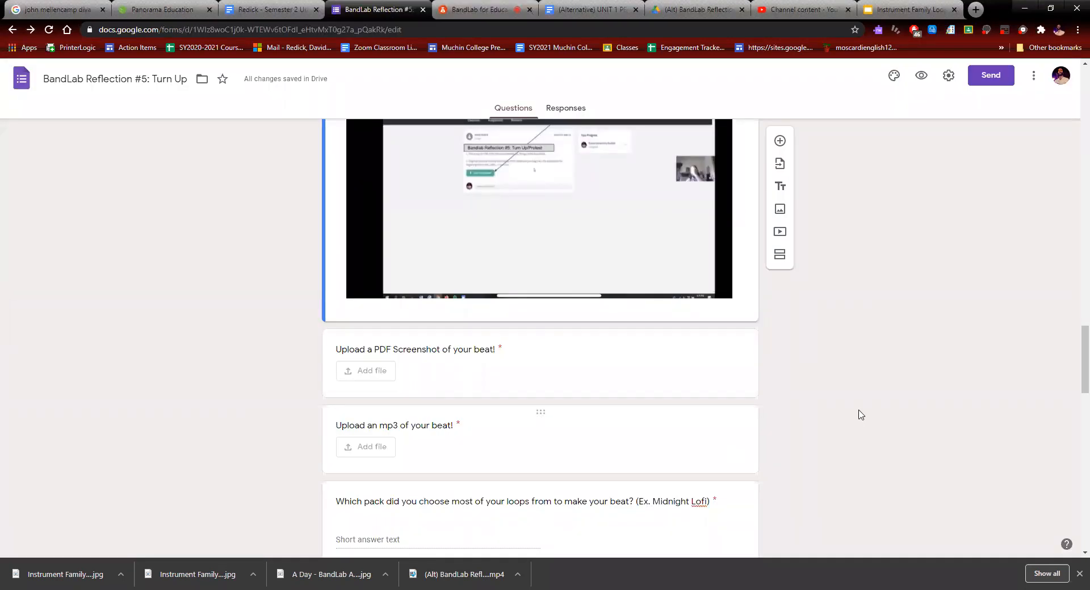
scroll(779, 435, "down", 3)
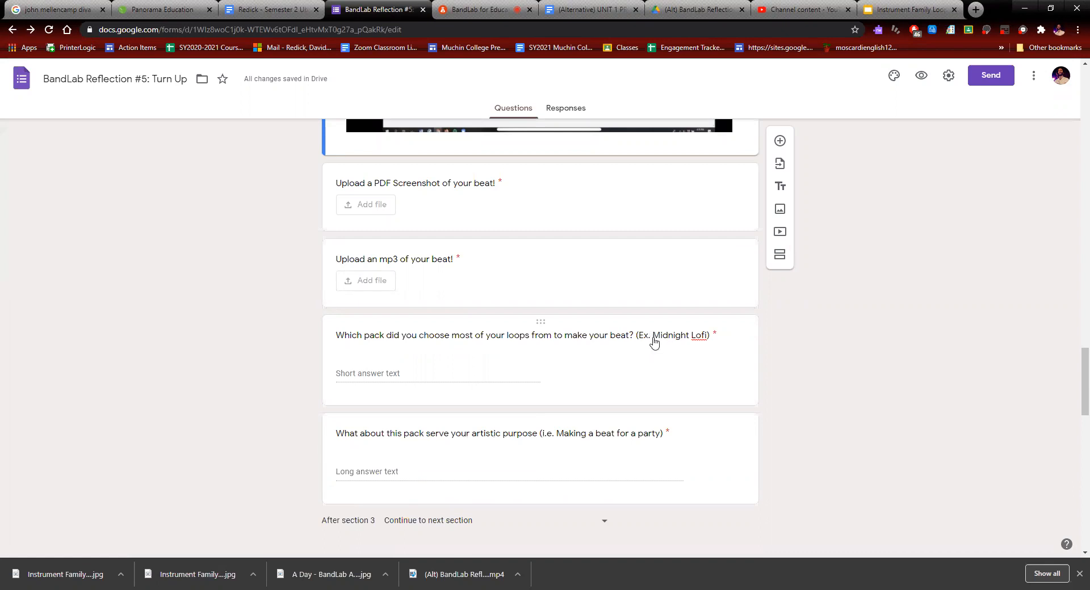
left_click(494, 364)
left_click(446, 5)
left_click(362, 5)
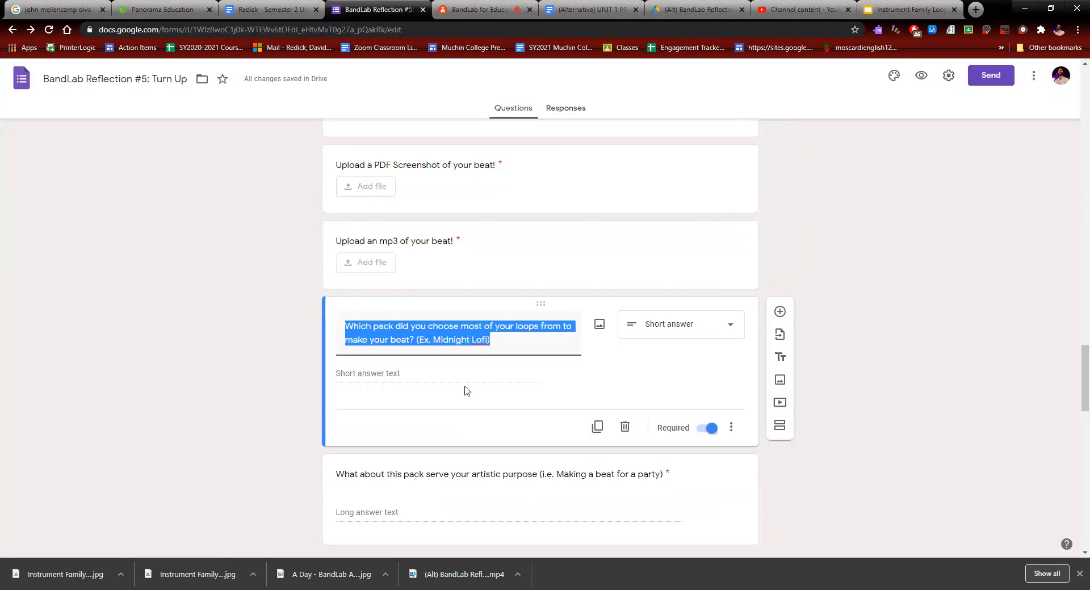
left_click(506, 352)
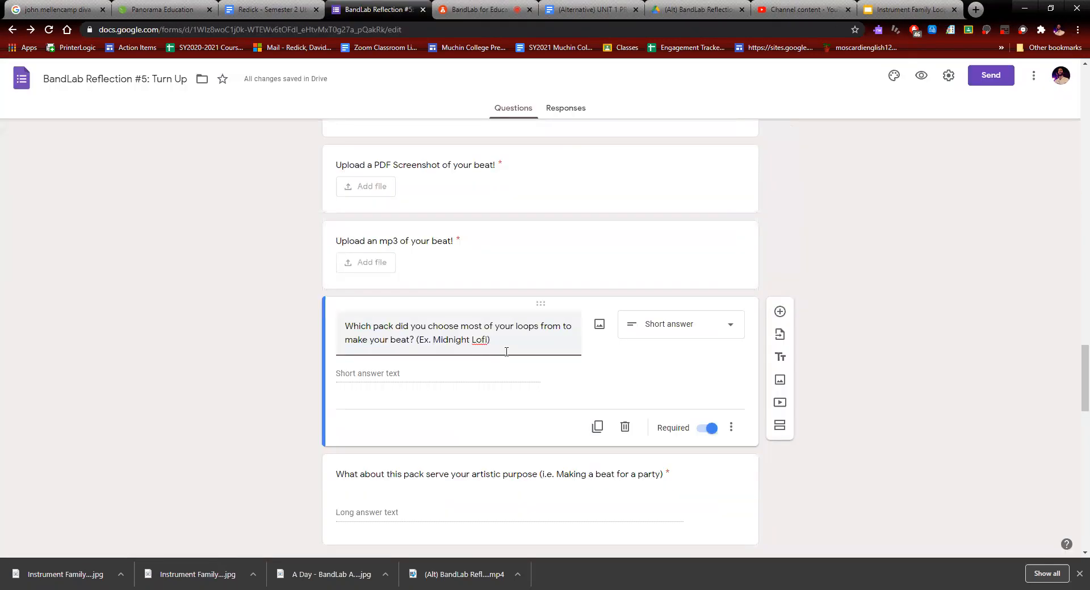
key("BackSpace")
key("BackSpace")
key("BackSpace")
key("BackSpace")
key("BackSpace")
key("BackSpace")
key("BackSpace")
key("BackSpace")
key("BackSpace")
key("BackSpace")
key("BackSpace")
key("BackSpace")
key("BackSpace")
type("Turbo")
scroll(528, 384, "down", 2)
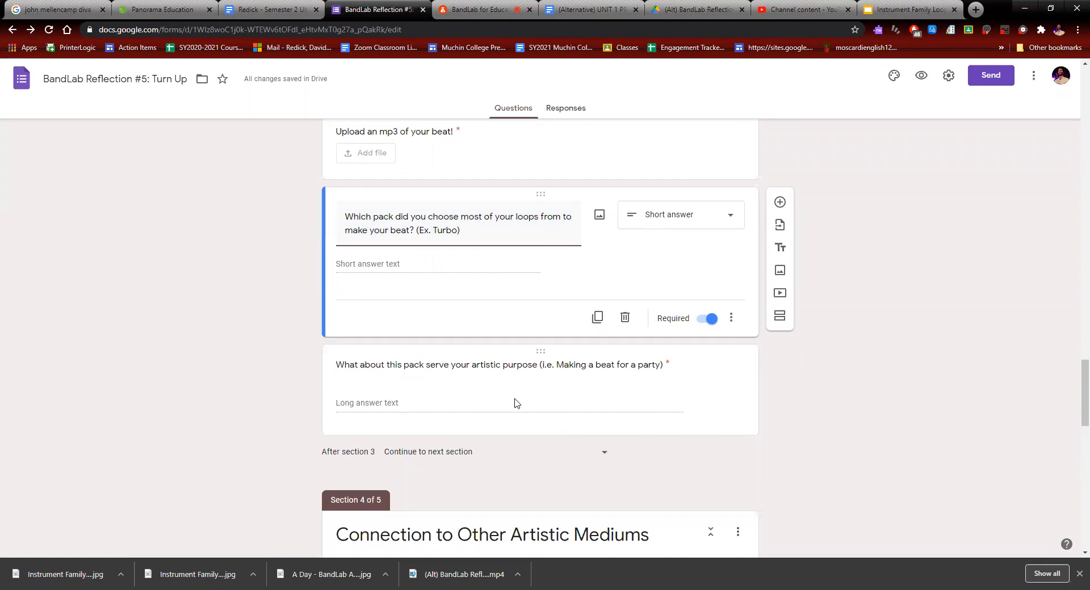
type("Trap")
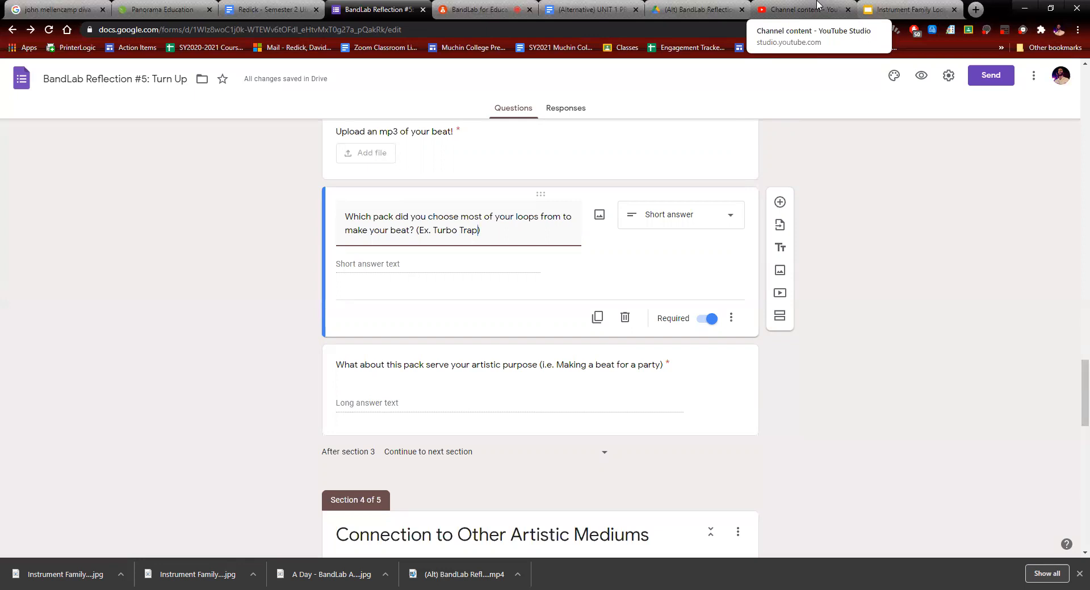
right_click(889, 325)
left_click(881, 235)
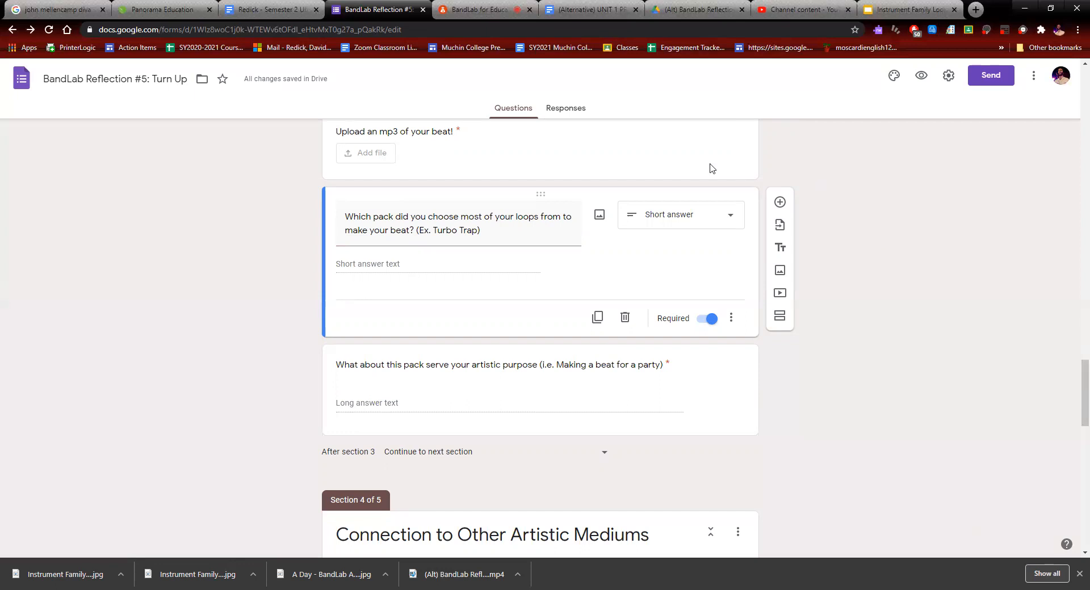